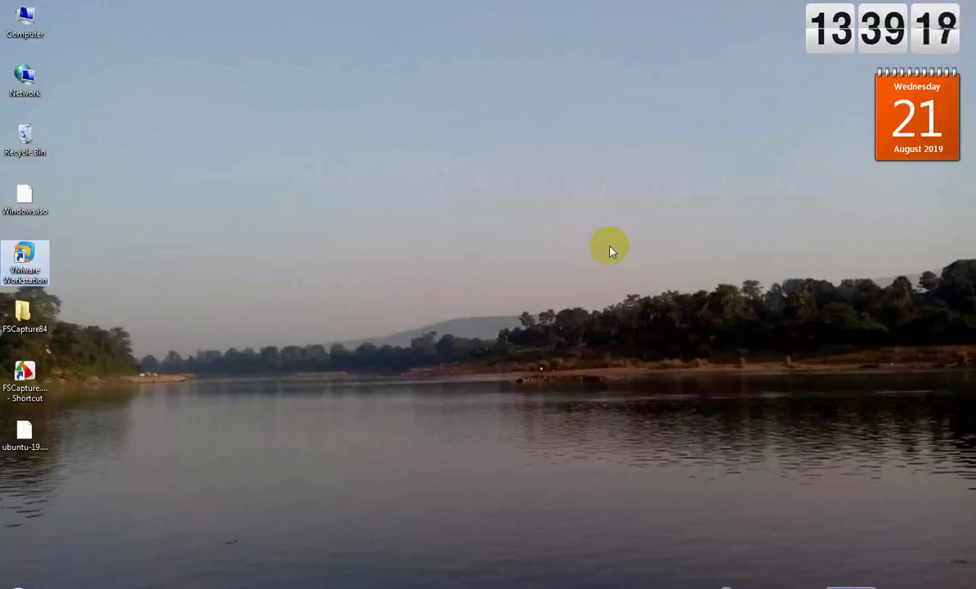
- Refresh the Windows desktop, then launch VMware Workstation from its desktop icon
{"action": "right_click", "coordinate": [414, 175]}
{"action": "left_click", "coordinate": [447, 216]}
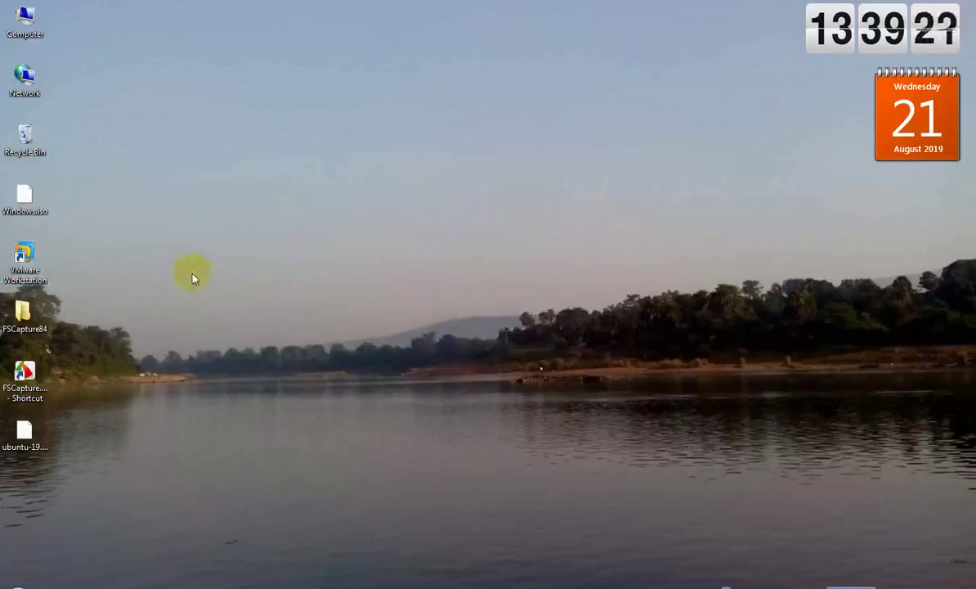
{"action": "double_click", "coordinate": [38, 260]}
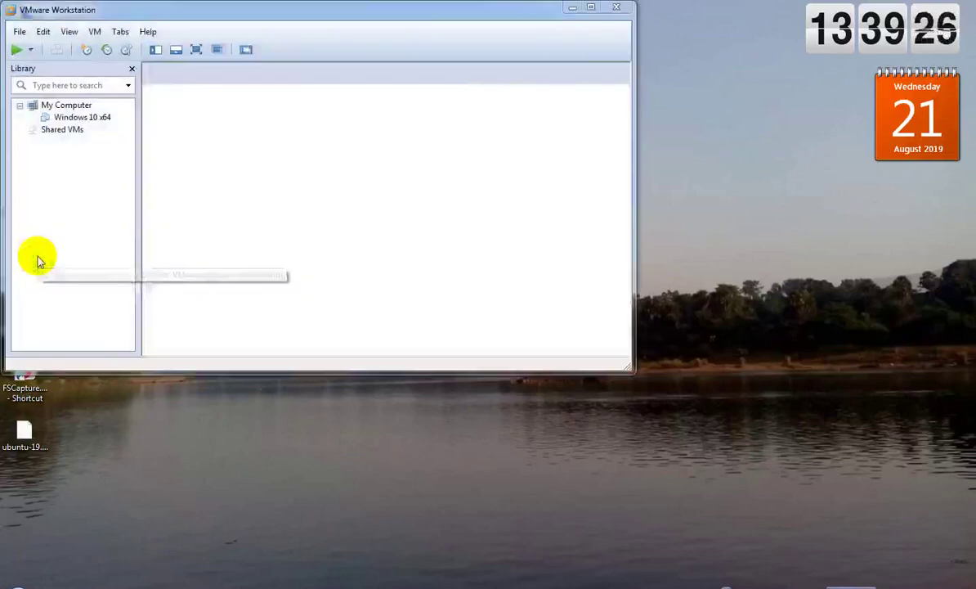
- Maximize VMware Workstation and start a Typical new virtual machine
{"action": "double_click", "coordinate": [589, 13]}
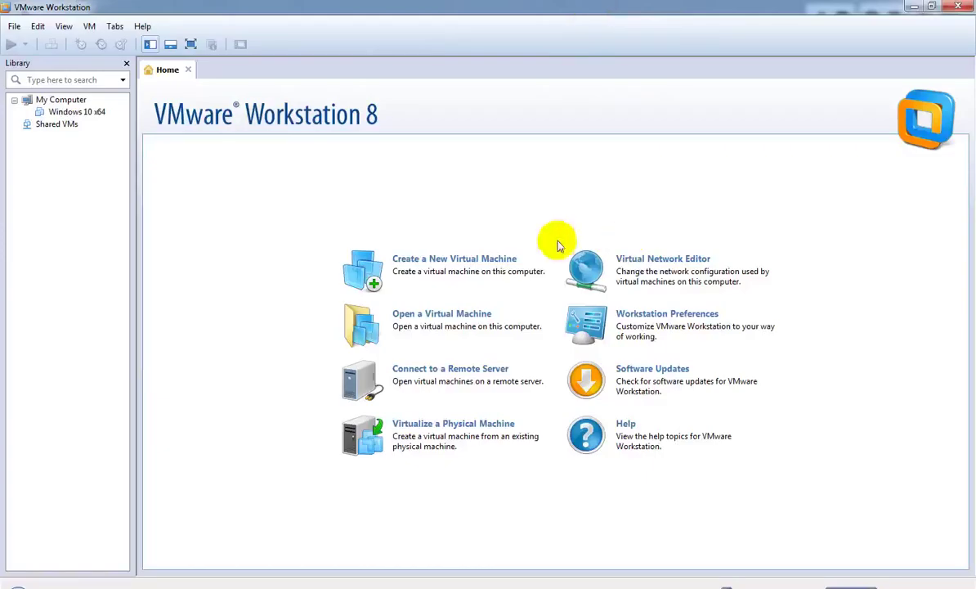
{"action": "left_click", "coordinate": [429, 267]}
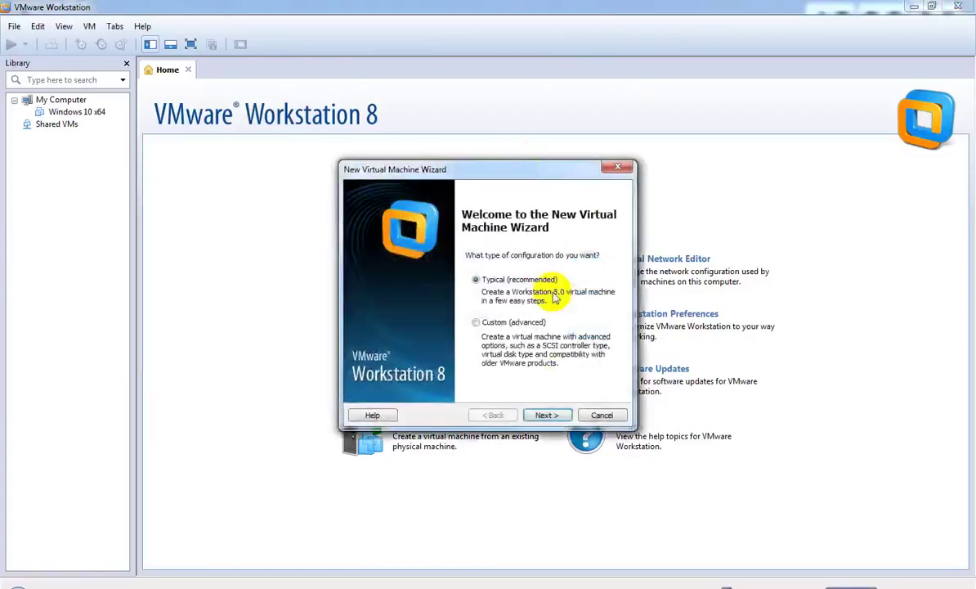
{"action": "left_click", "coordinate": [555, 414]}
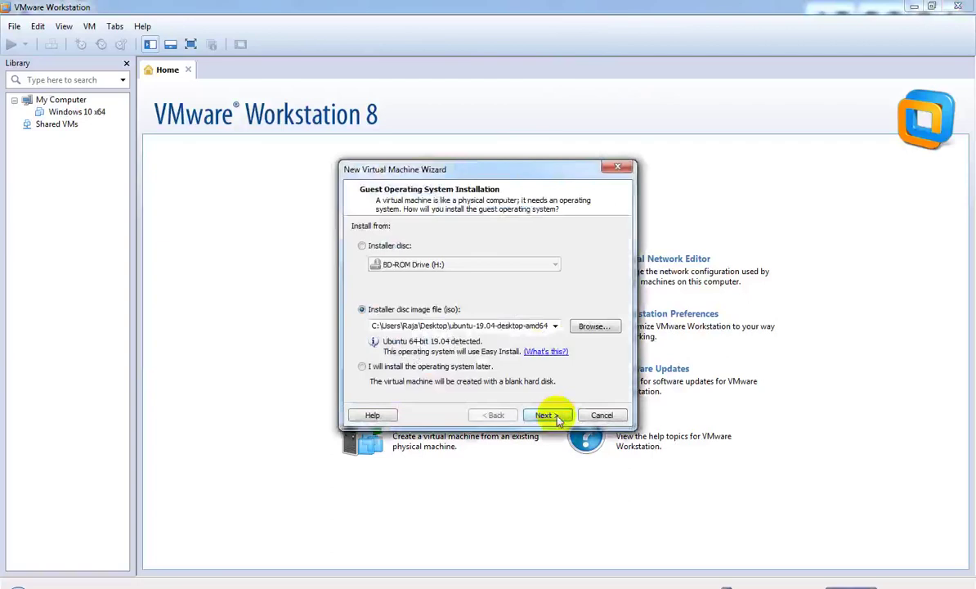
- Choose ubuntu-19.04-desktop-amd64.iso as the installer disc image, detected as Ubuntu 64-bit 19.04
{"action": "left_click", "coordinate": [416, 366]}
{"action": "left_click", "coordinate": [364, 309]}
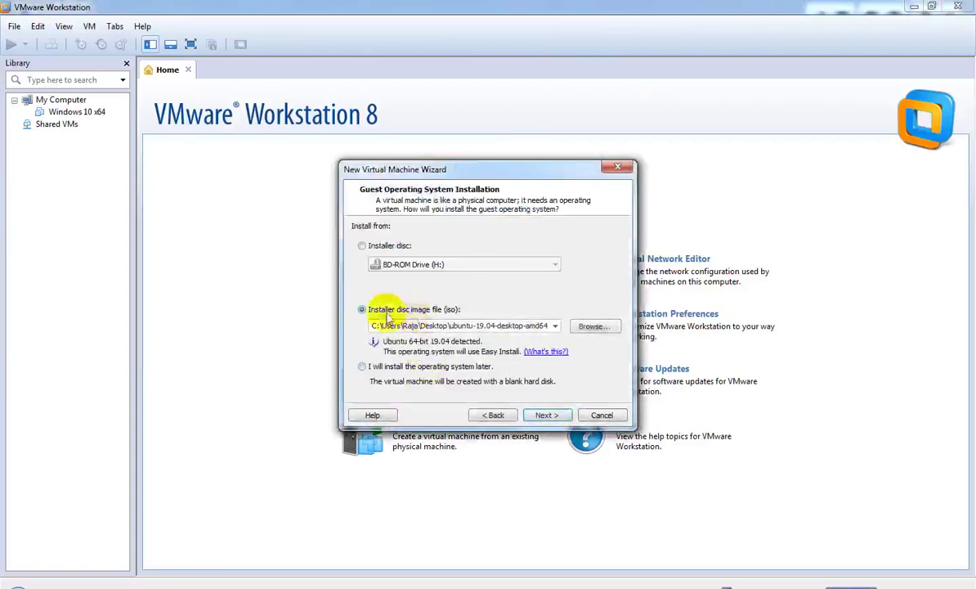
{"action": "left_click", "coordinate": [596, 325]}
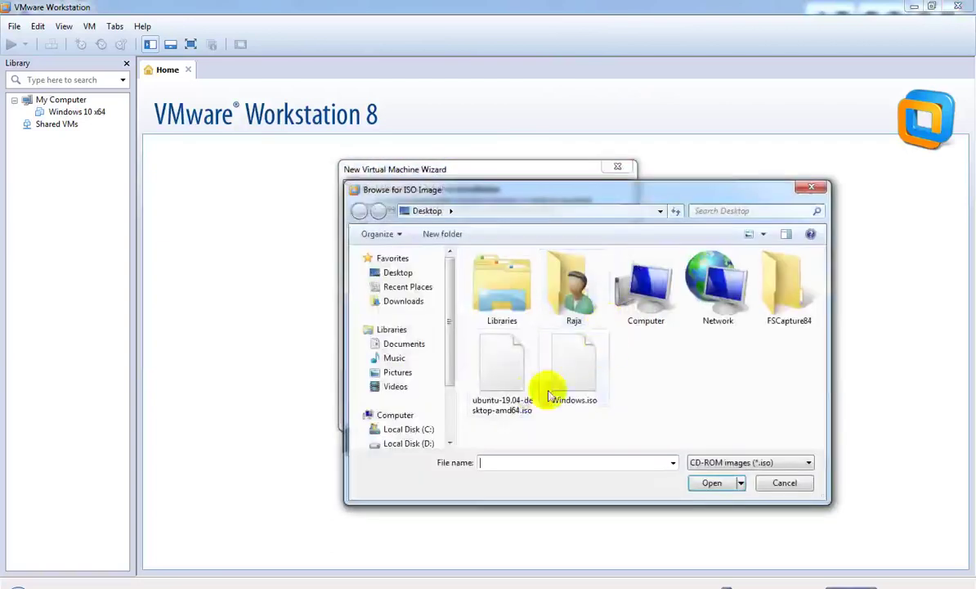
{"action": "left_click", "coordinate": [493, 377]}
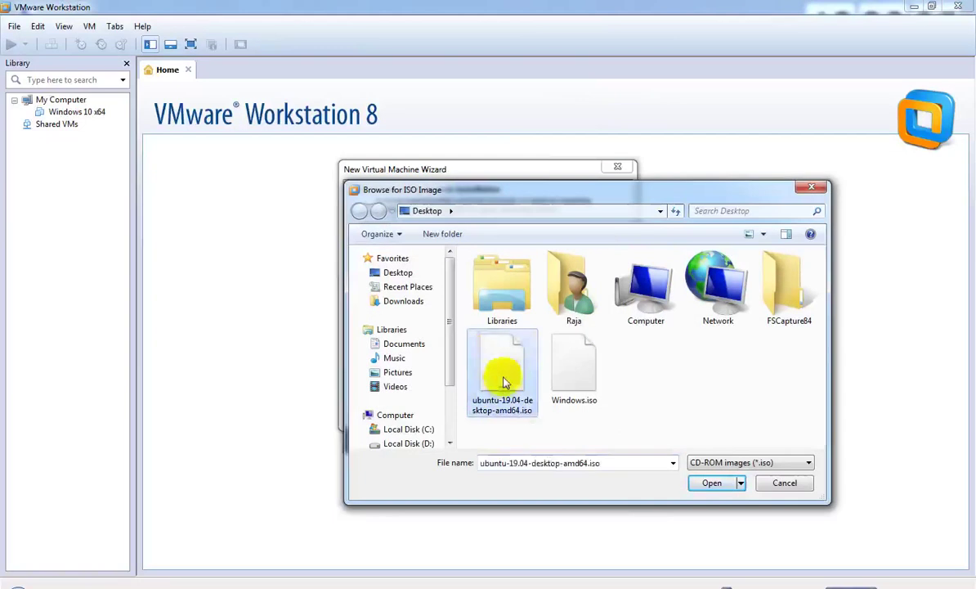
{"action": "left_click", "coordinate": [712, 483]}
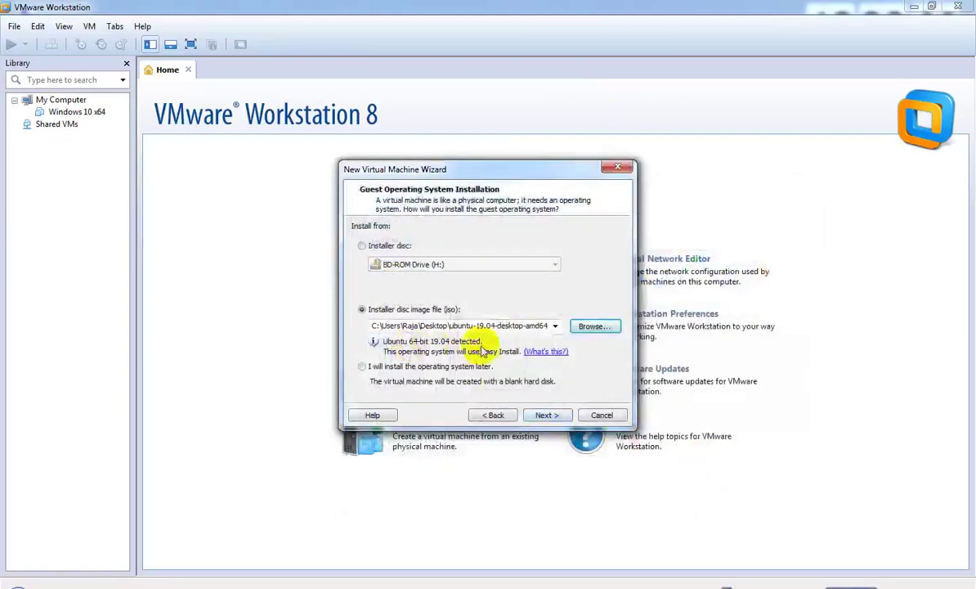
- Fill in the Easy Install full name, user name and password with confirmation
{"action": "left_click", "coordinate": [549, 416]}
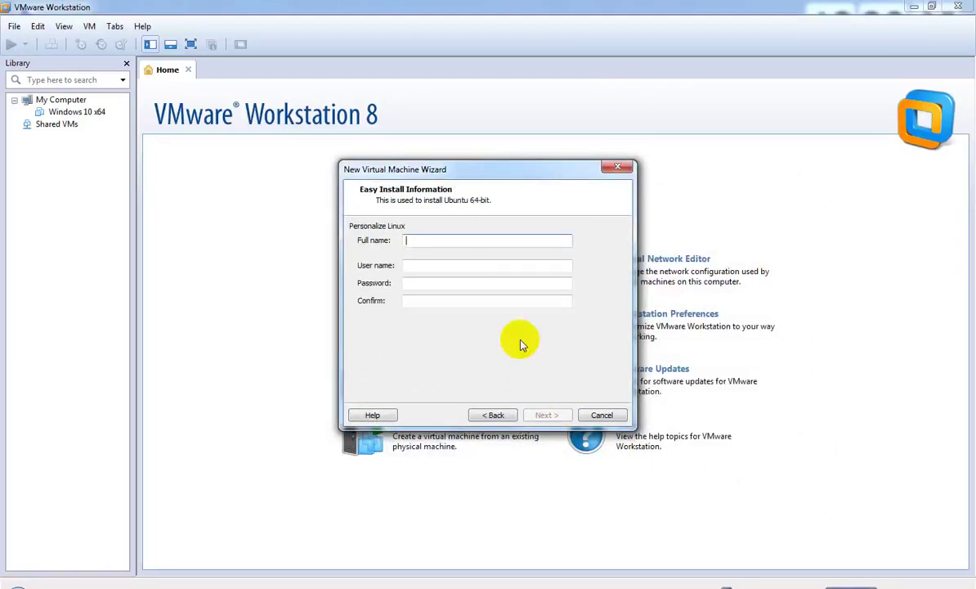
{"action": "type", "text": "Rana"}
{"action": "key", "text": "Tab"}
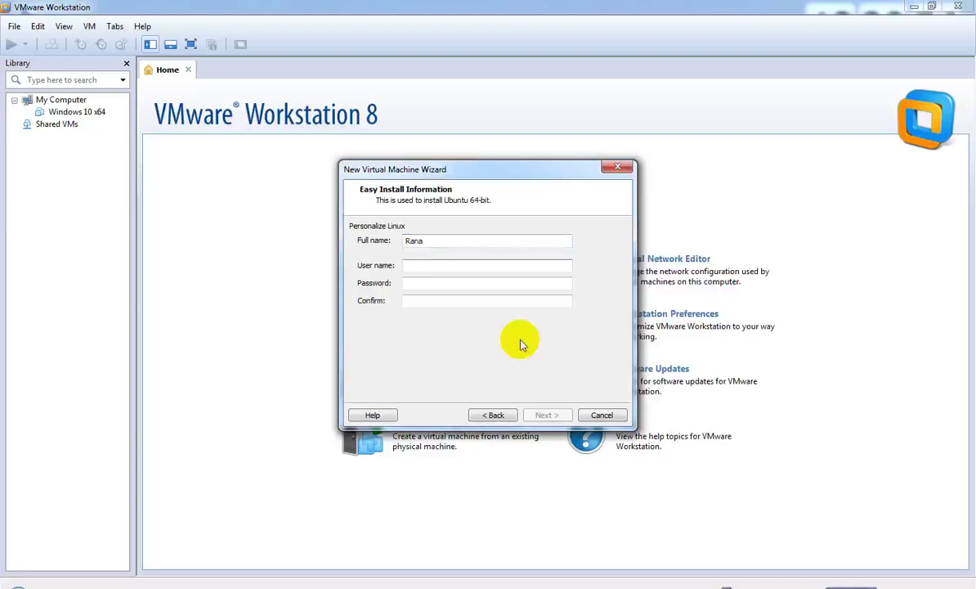
{"action": "type", "text": "U"}
{"action": "key", "text": "BackSpace"}
{"action": "type", "text": "user"}
{"action": "key", "text": "Tab"}
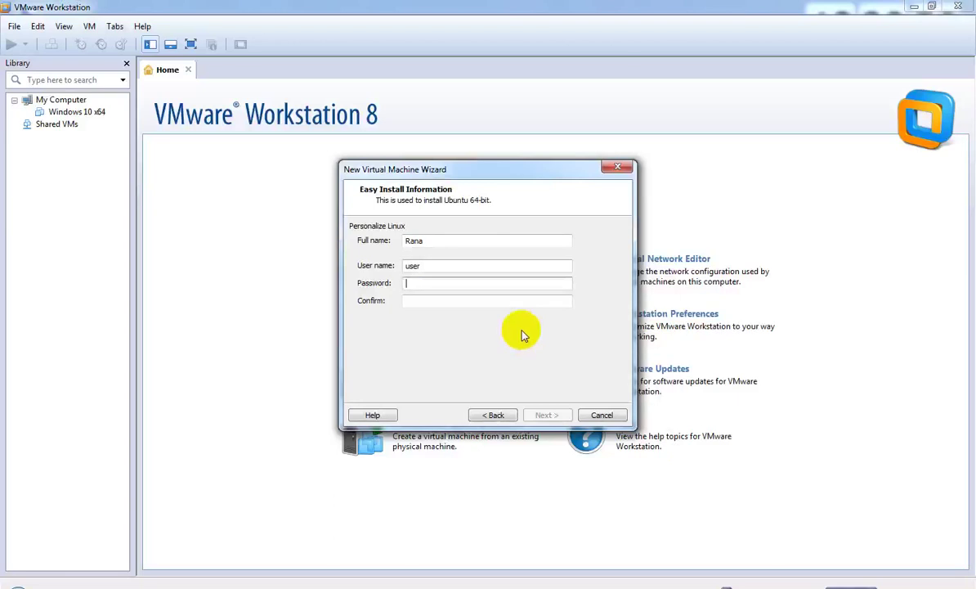
{"action": "type", "text": "1234"}
{"action": "key", "text": "Tab"}
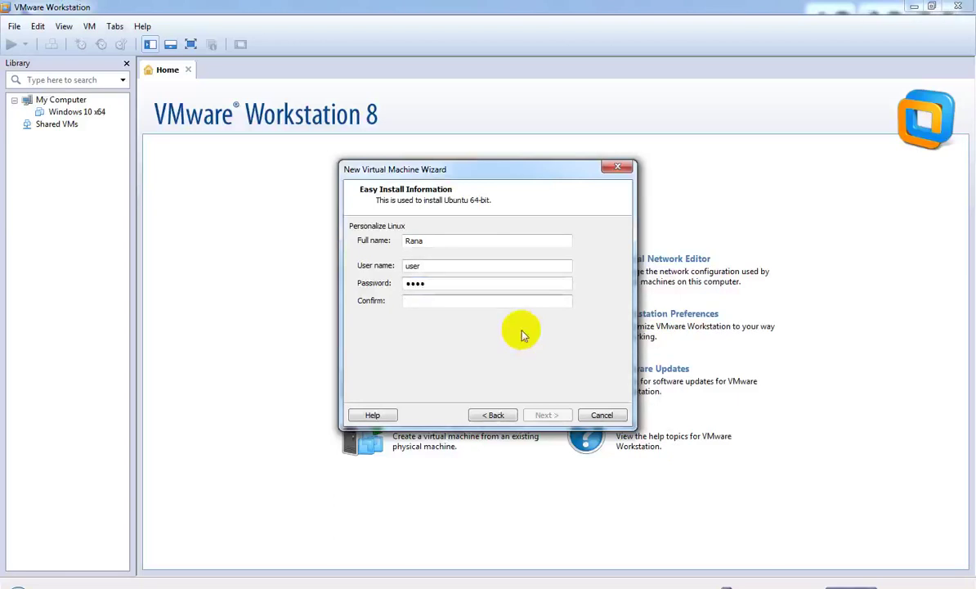
{"action": "type", "text": "1234"}
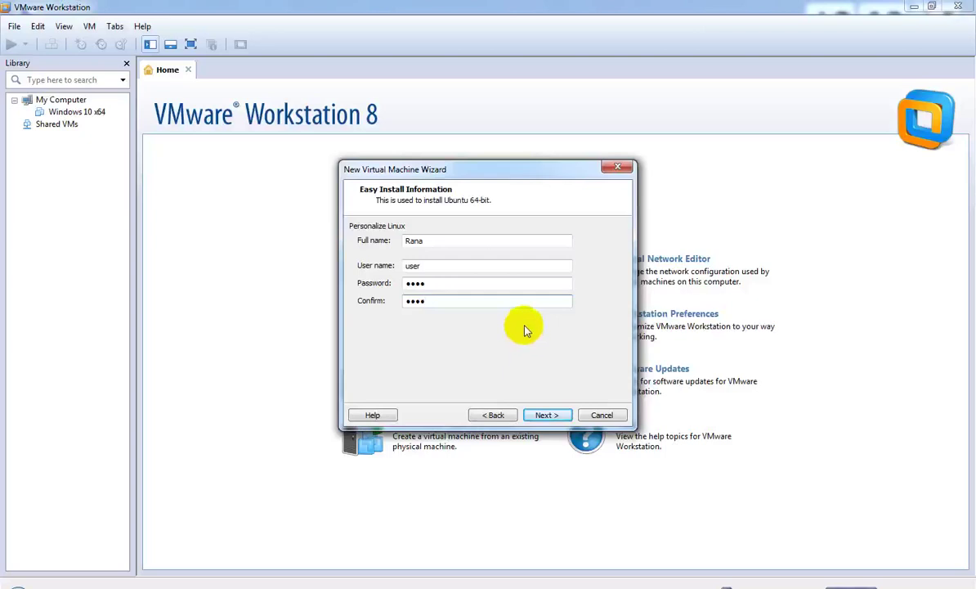
{"action": "left_click", "coordinate": [546, 415]}
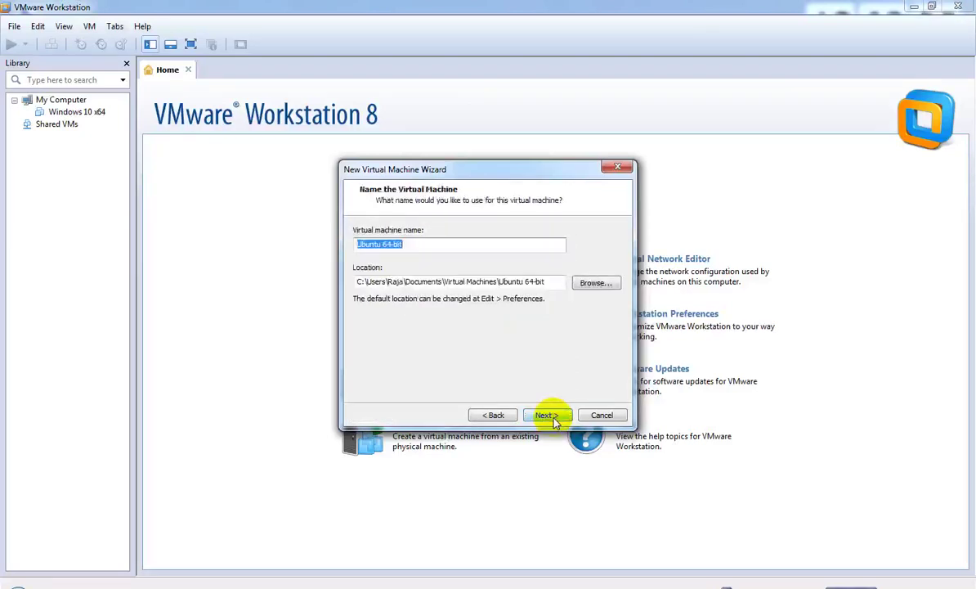
- Keep the name Ubuntu 64-bit and give it a 60 GB disk stored as a single file
{"action": "left_click", "coordinate": [548, 415]}
{"action": "left_click", "coordinate": [404, 309]}
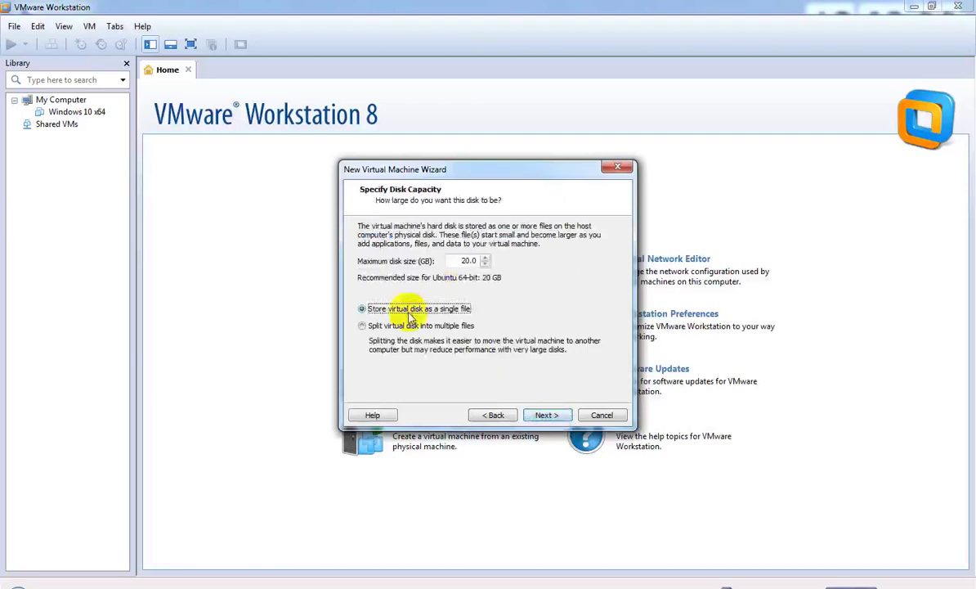
{"action": "left_click", "coordinate": [453, 260]}
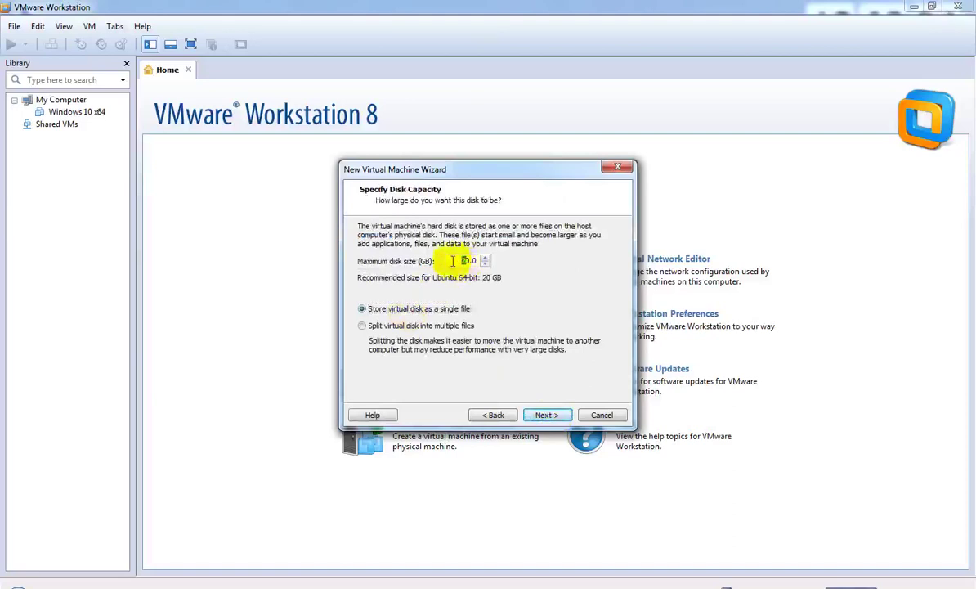
{"action": "type", "text": "60"}
{"action": "left_click", "coordinate": [555, 415]}
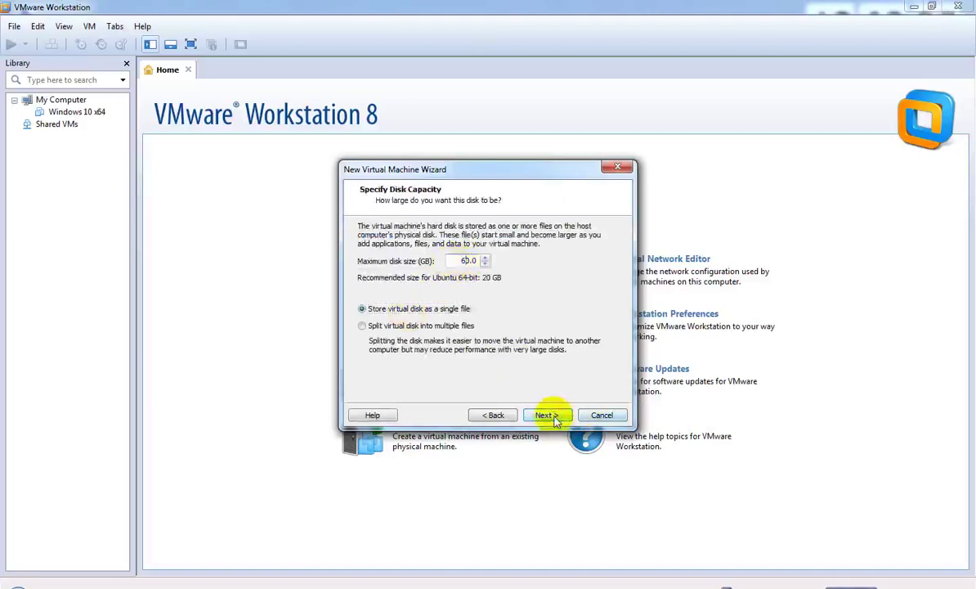
{"action": "left_click", "coordinate": [430, 363]}
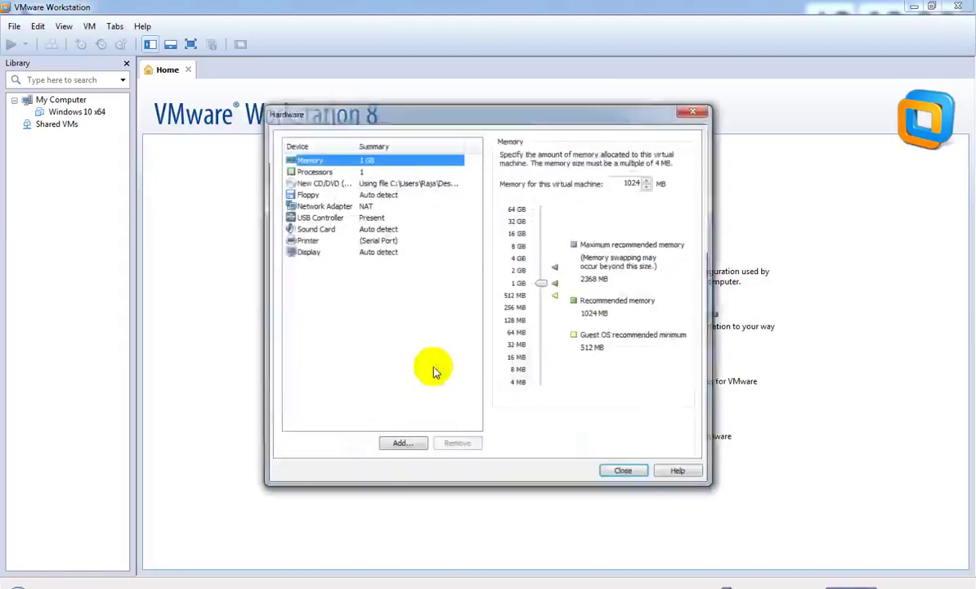
- Set the VM memory to 2 GB and cores per processor to 2
{"action": "left_click", "coordinate": [540, 282]}
{"action": "left_click_drag", "start_coordinate": [541, 283], "coordinate": [540, 271]}
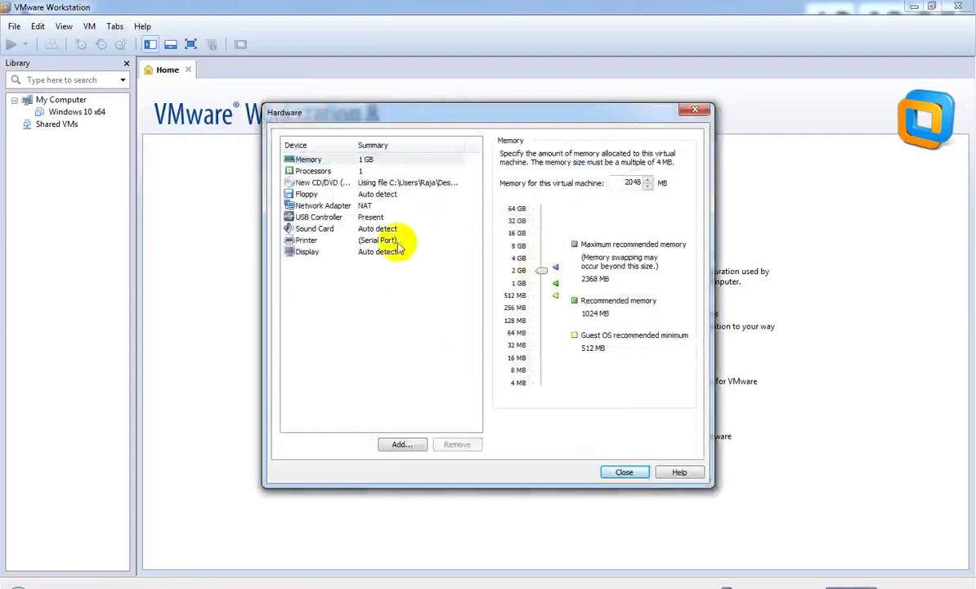
{"action": "left_click", "coordinate": [321, 171]}
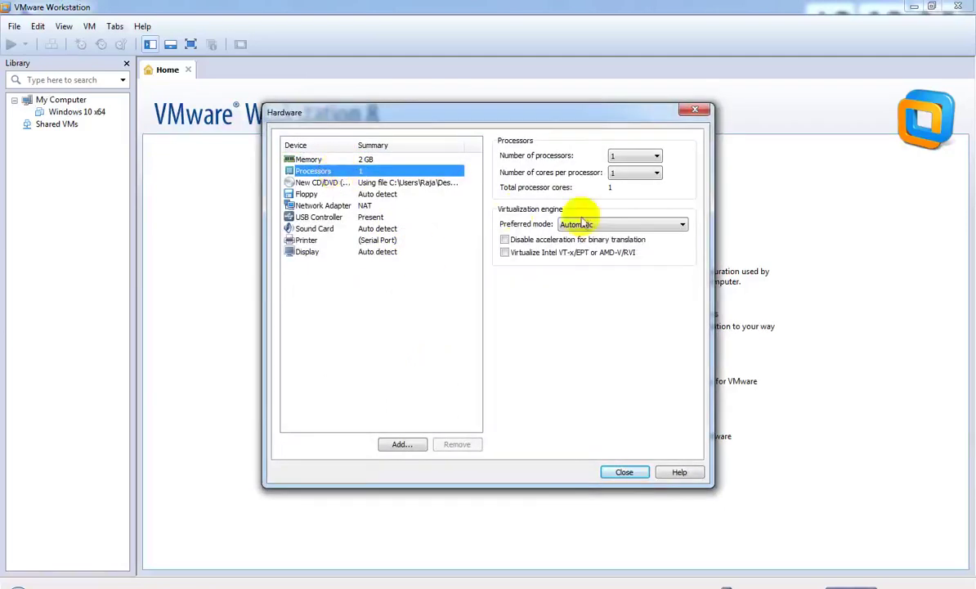
{"action": "left_click", "coordinate": [657, 172]}
{"action": "left_click", "coordinate": [629, 192]}
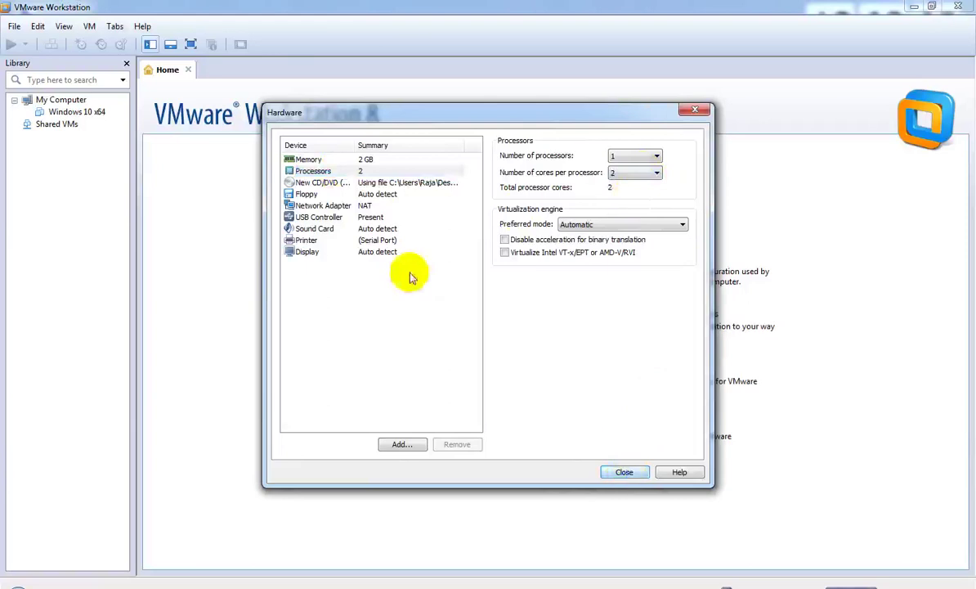
- Remove the floppy drive and return to the Ready to Create summary
{"action": "left_click", "coordinate": [312, 194]}
{"action": "left_click", "coordinate": [457, 444]}
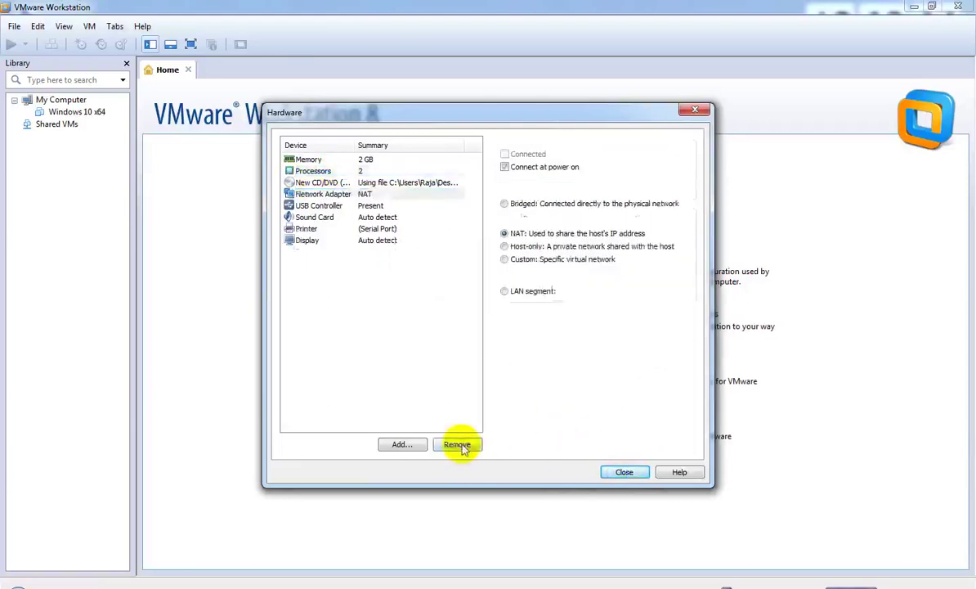
{"action": "left_click", "coordinate": [615, 472]}
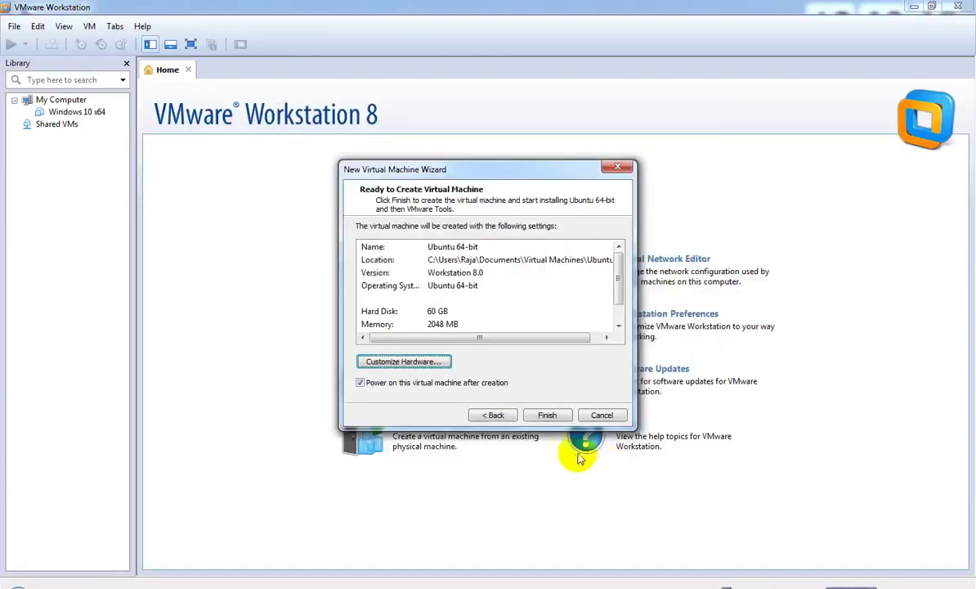
- Finish the wizard so the Ubuntu 64-bit VM is created and powered on
{"action": "left_click", "coordinate": [553, 414]}
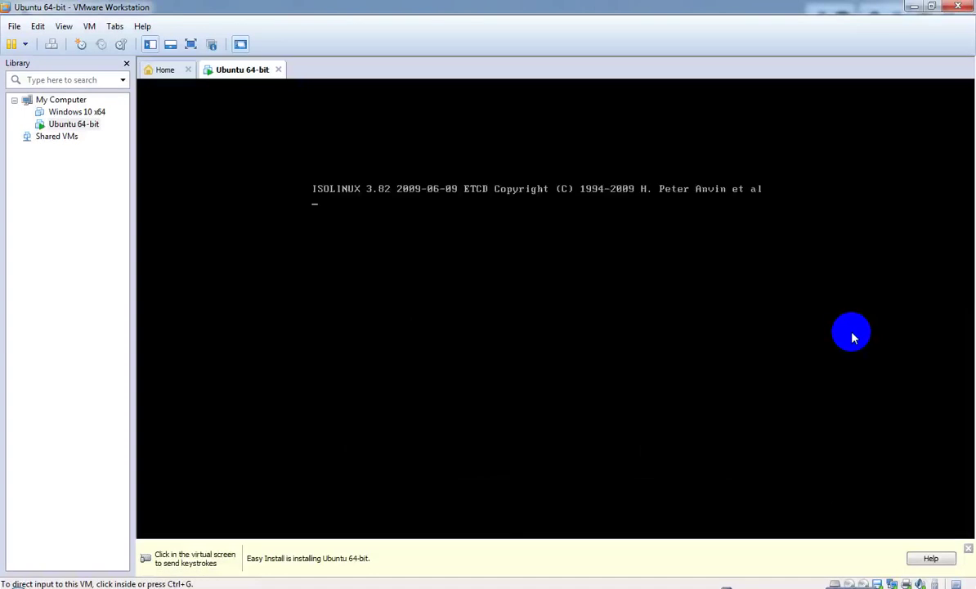
- Close the Easy Install info bar and let the Ubuntu installer copy files
{"action": "left_click", "coordinate": [968, 549]}
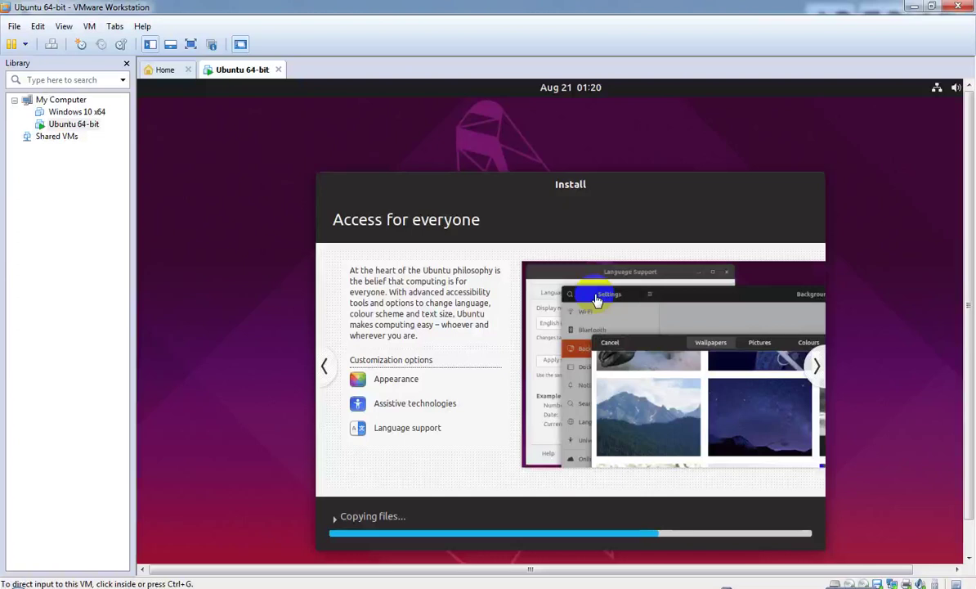
- Advance the installer slideshow from Access for everyone to Help and support
{"action": "left_click", "coordinate": [597, 300]}
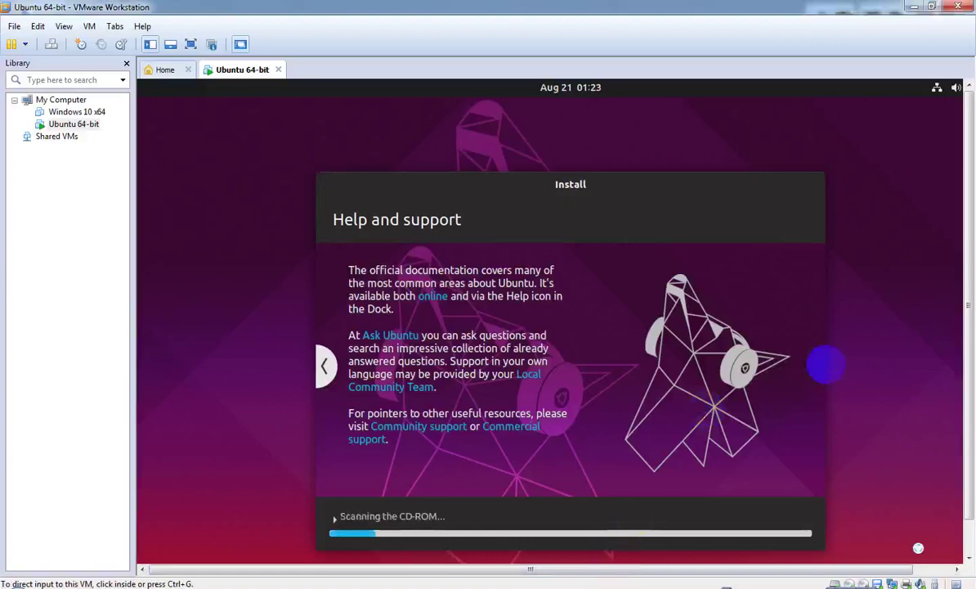
- Capture input in the VM console while the installer configures hardware and removes extra packages
{"action": "left_click", "coordinate": [825, 365]}
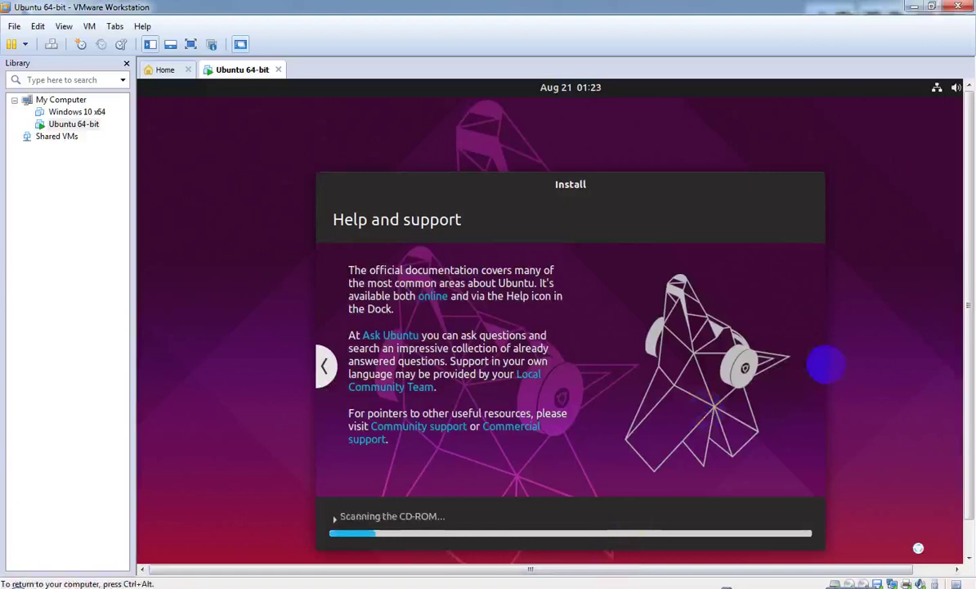
{"action": "left_click", "coordinate": [826, 364]}
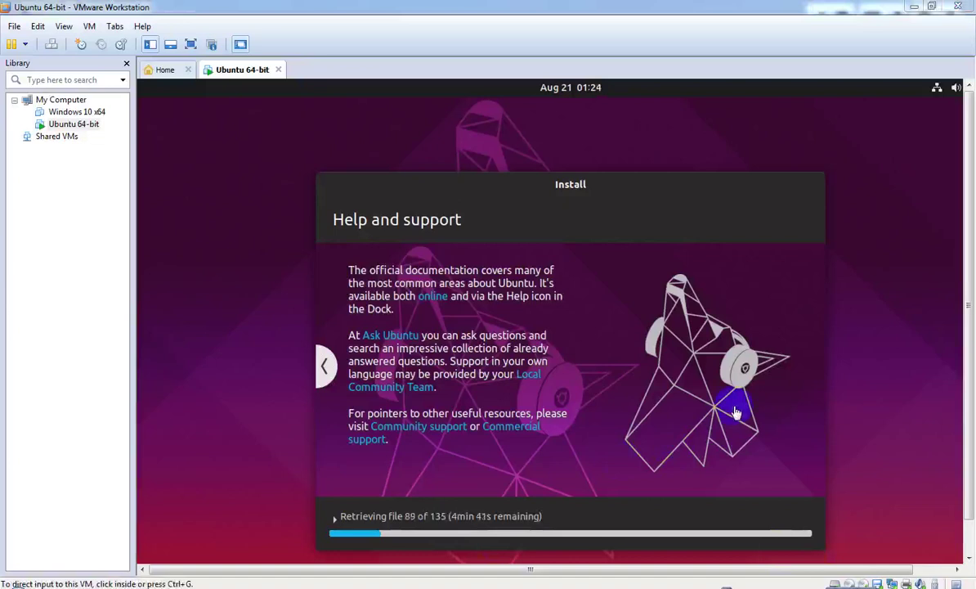
{"action": "left_click", "coordinate": [686, 428]}
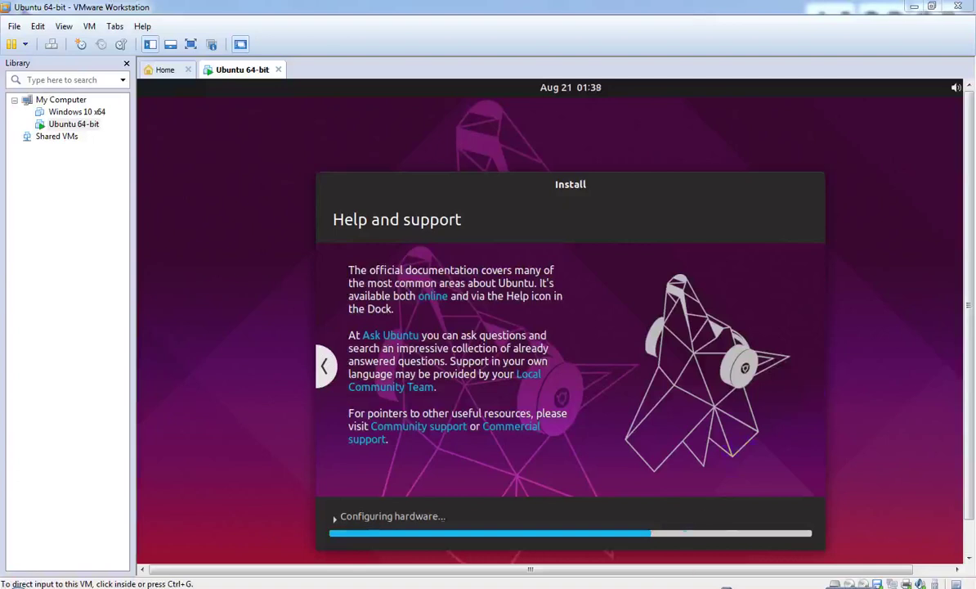
{"action": "left_click", "coordinate": [780, 394]}
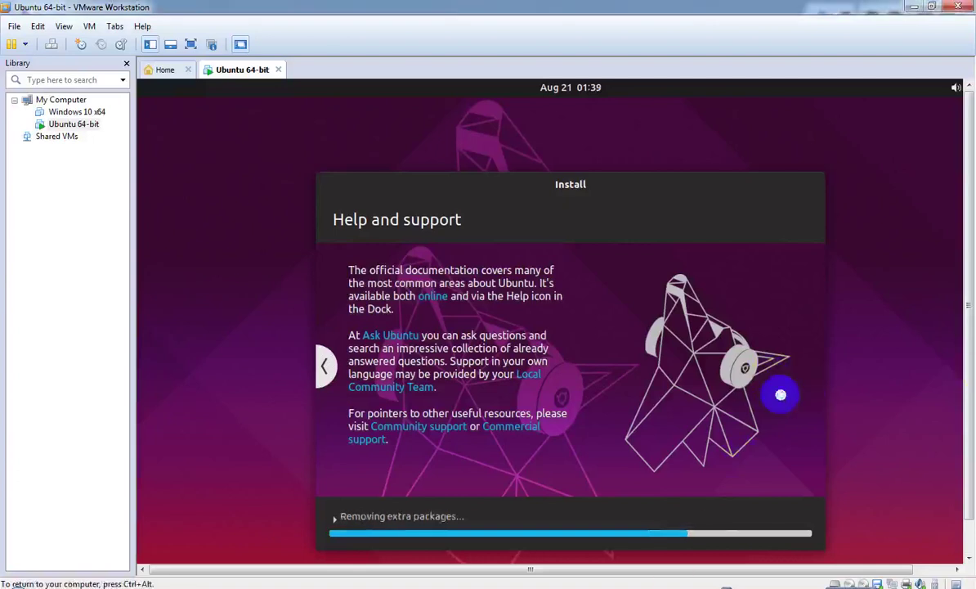
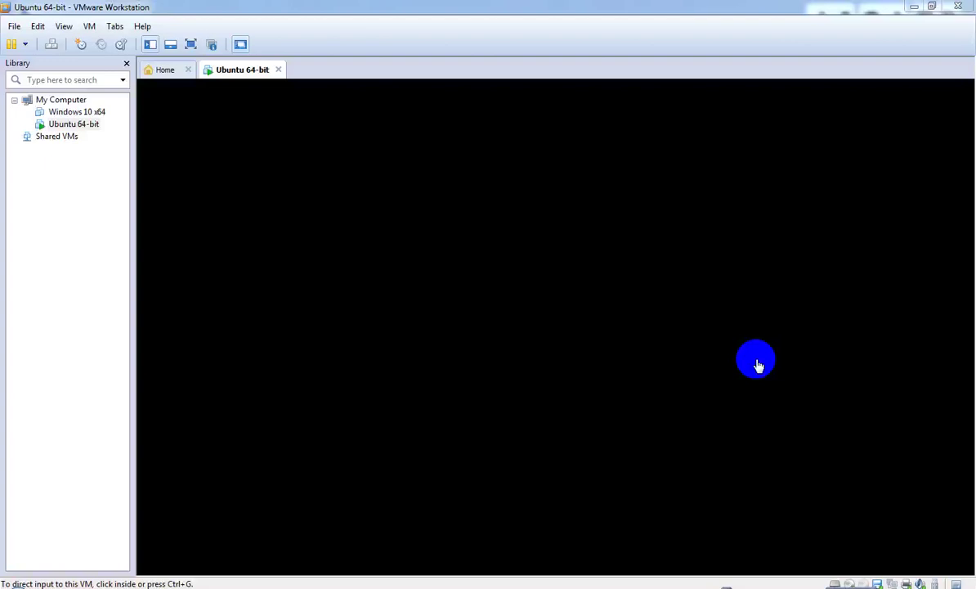
- Wake the Ubuntu VM, dismiss its lock screen and select the user account for sign-in
{"action": "left_click", "coordinate": [686, 290]}
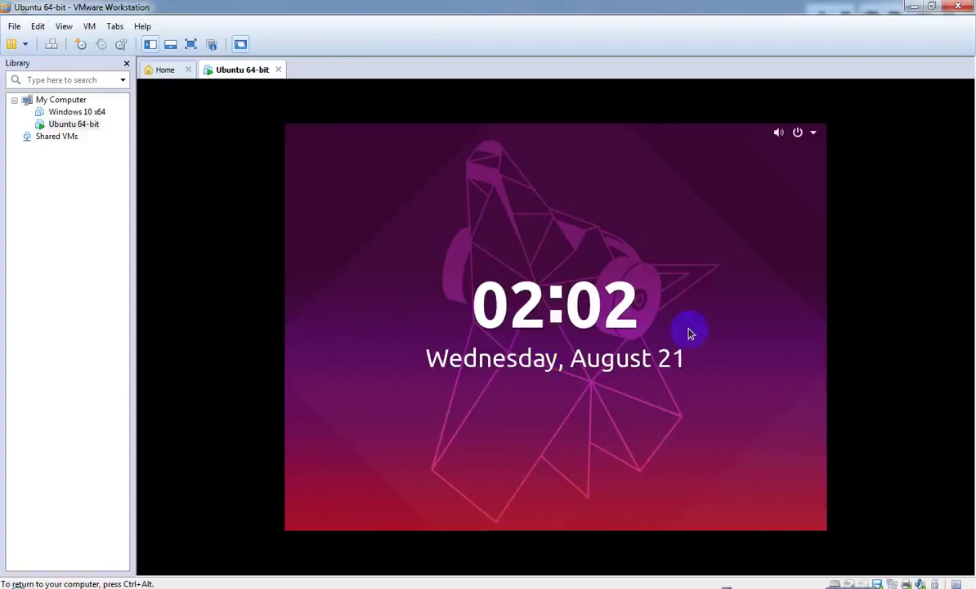
{"action": "left_click", "coordinate": [539, 370]}
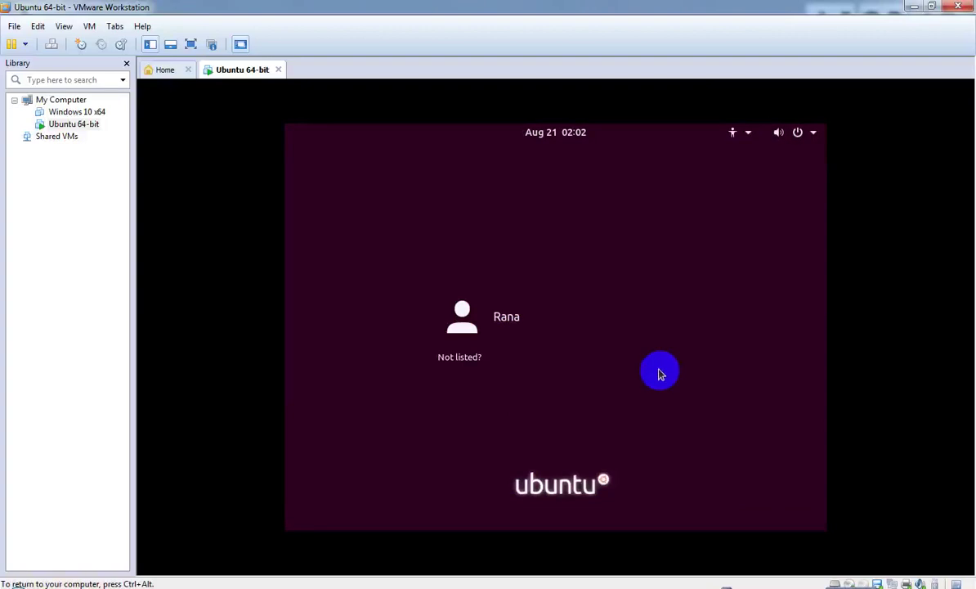
{"action": "left_click", "coordinate": [489, 322]}
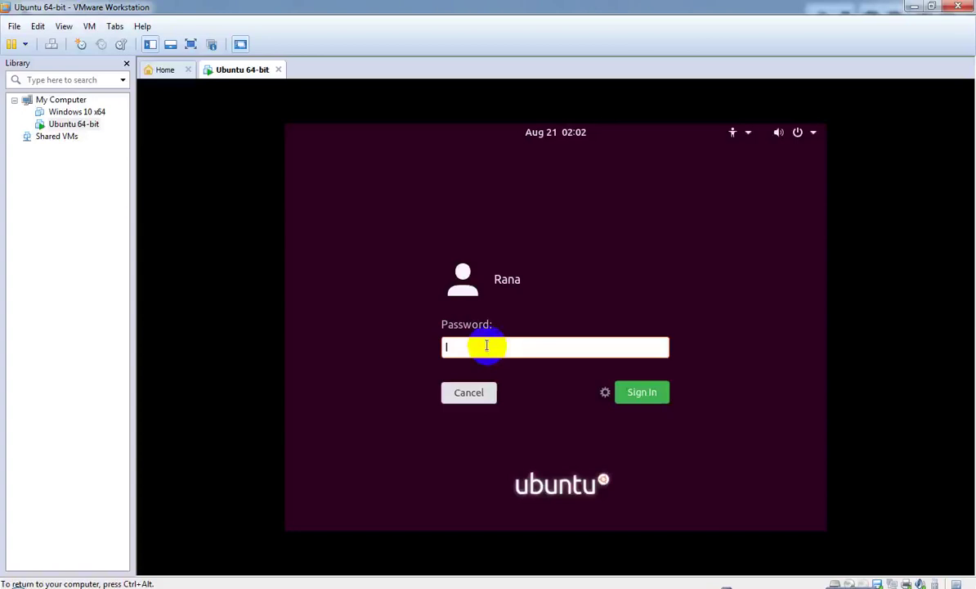
- Enter the user account's password and sign in to the Ubuntu guest
{"action": "type", "text": "****"}
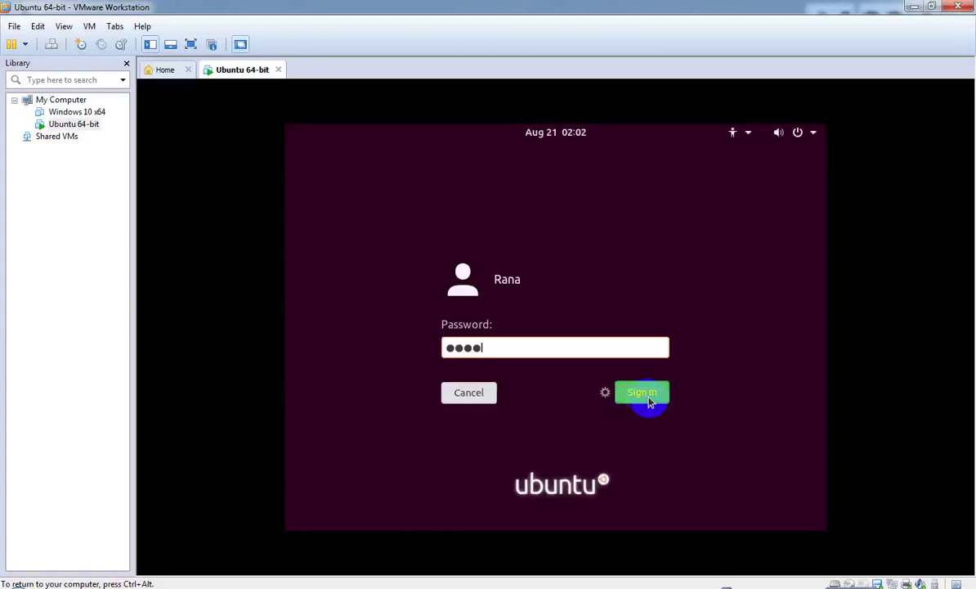
{"action": "left_click", "coordinate": [577, 347]}
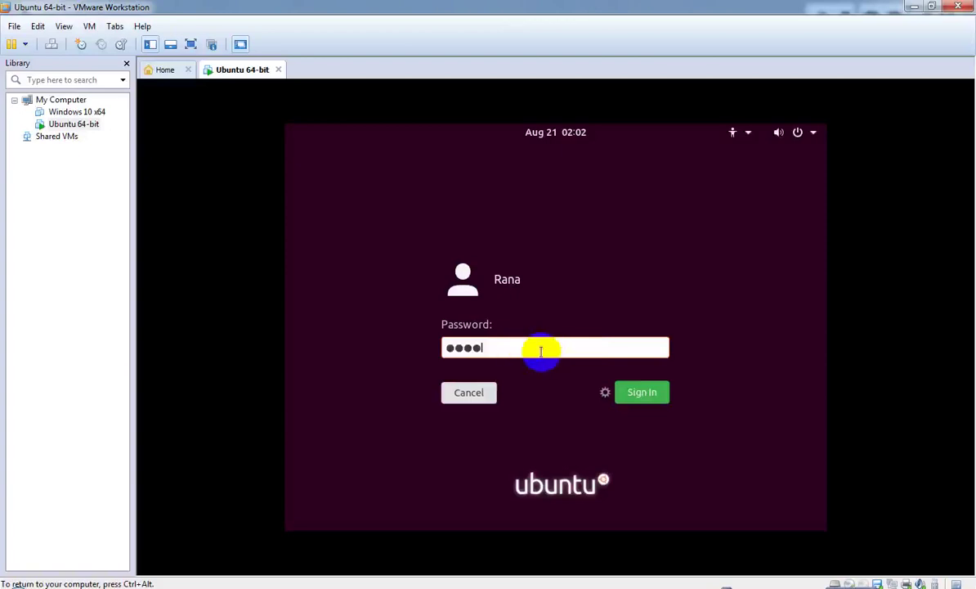
{"action": "left_click", "coordinate": [648, 400]}
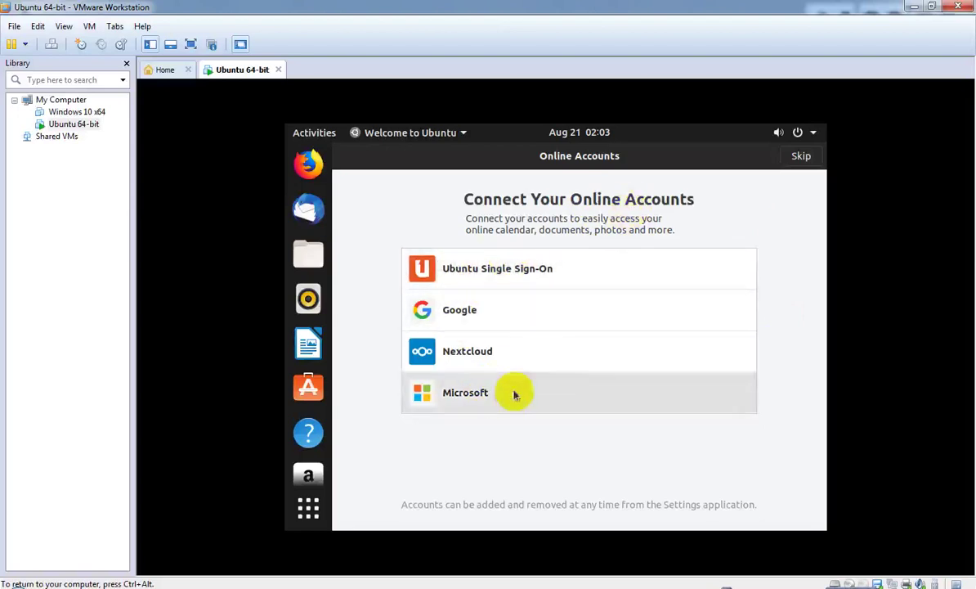
- Skip online accounts, choose 'No, don't send system info', and finish the Welcome to Ubuntu setup
{"action": "left_click", "coordinate": [801, 159]}
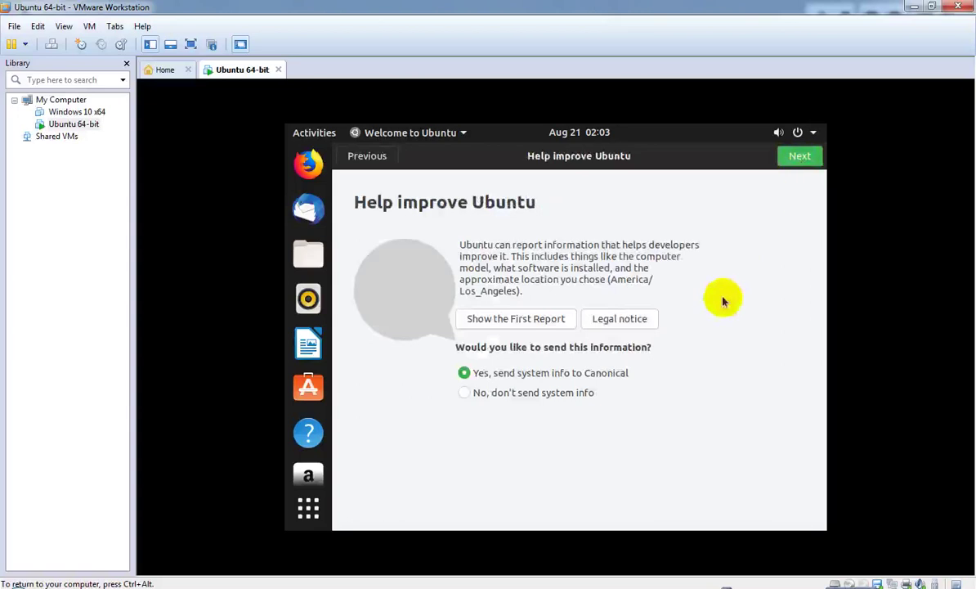
{"action": "left_click", "coordinate": [473, 395]}
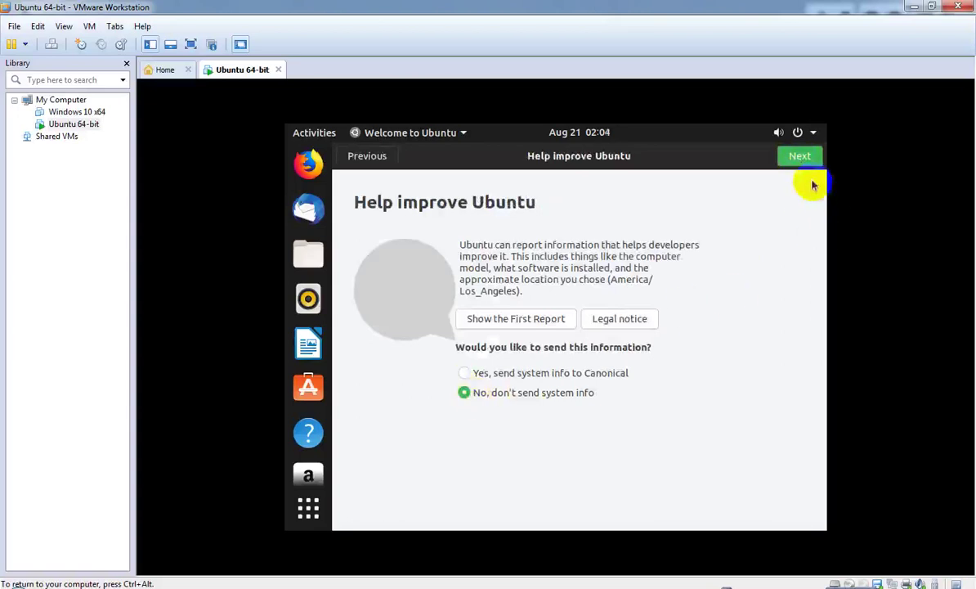
{"action": "left_click", "coordinate": [803, 159]}
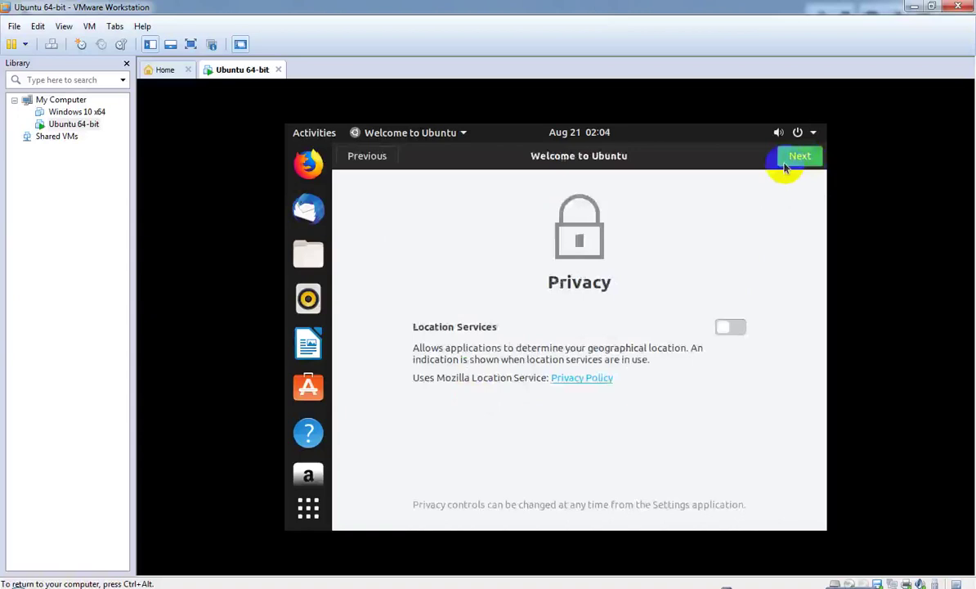
{"action": "left_click", "coordinate": [803, 159]}
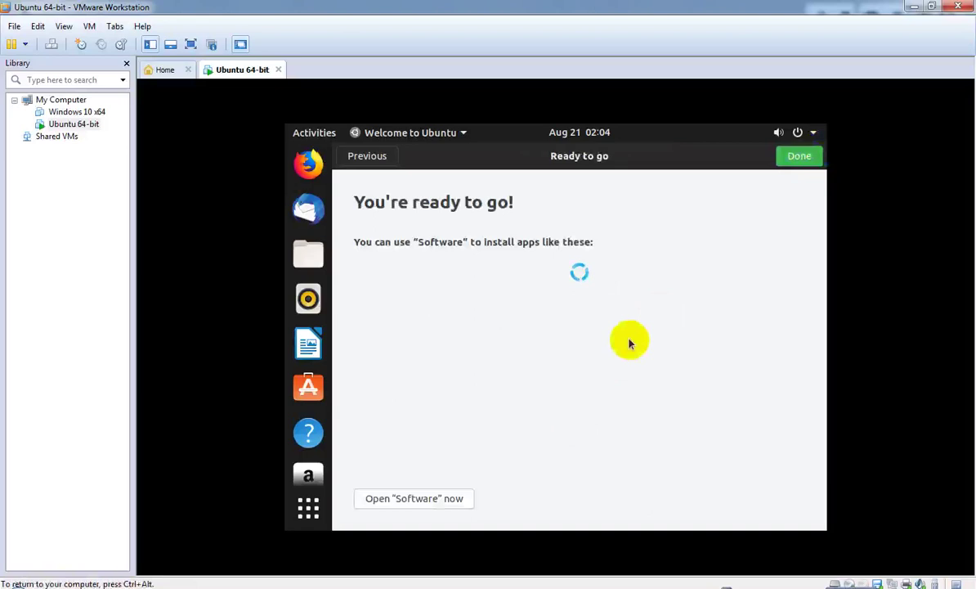
{"action": "left_click", "coordinate": [802, 156]}
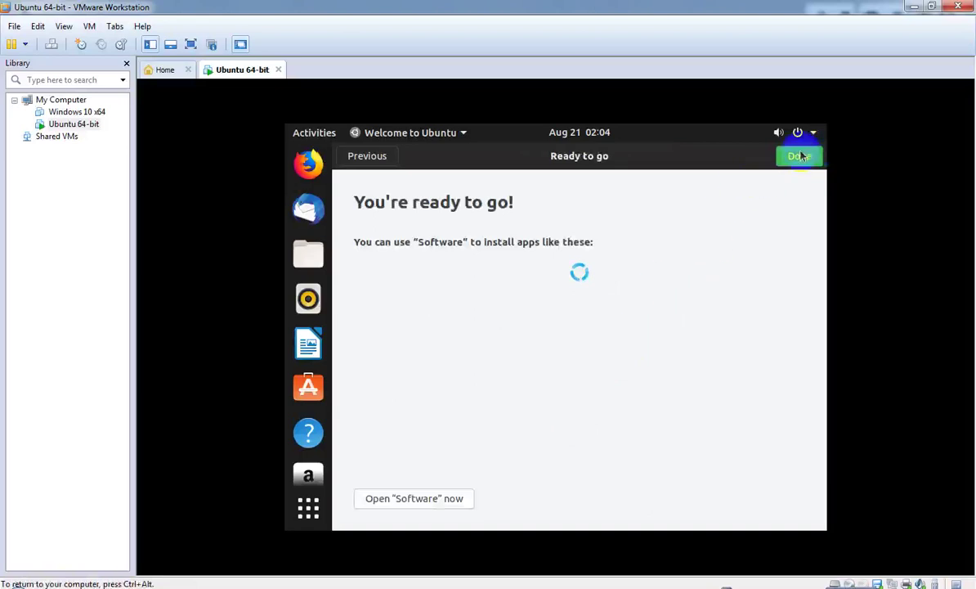
{"action": "left_click", "coordinate": [798, 156]}
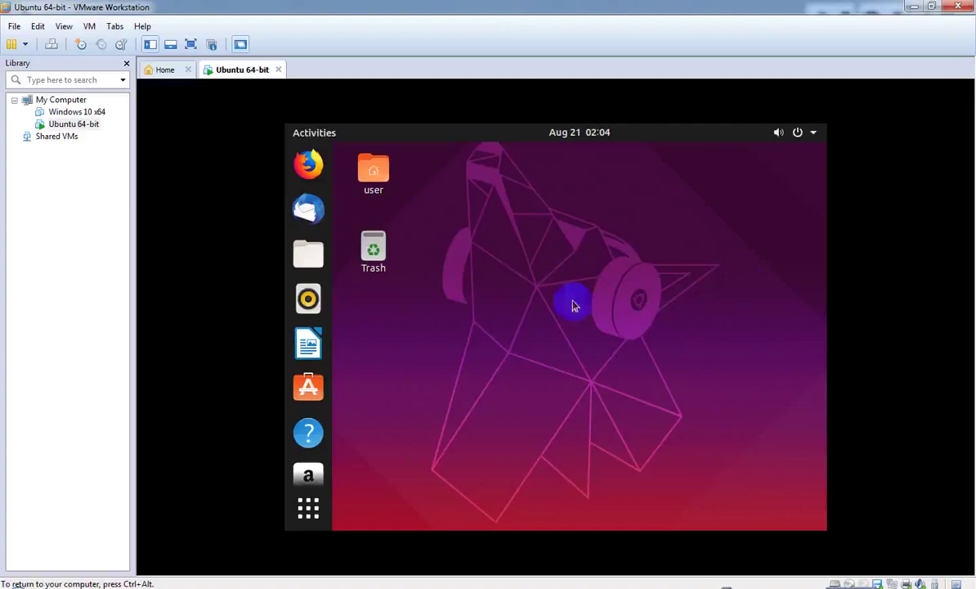
{"action": "right_click", "coordinate": [527, 256]}
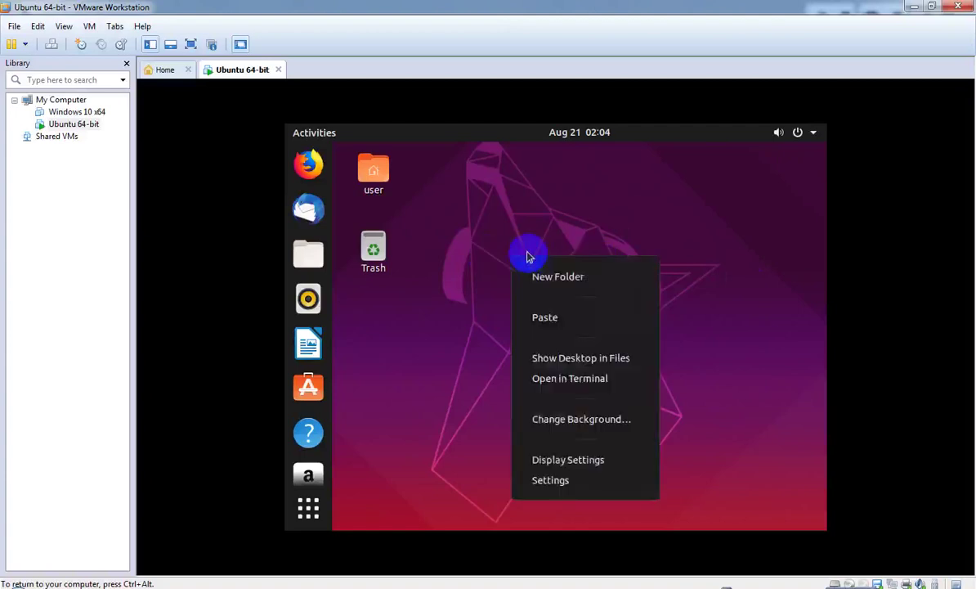
{"action": "left_click", "coordinate": [564, 385]}
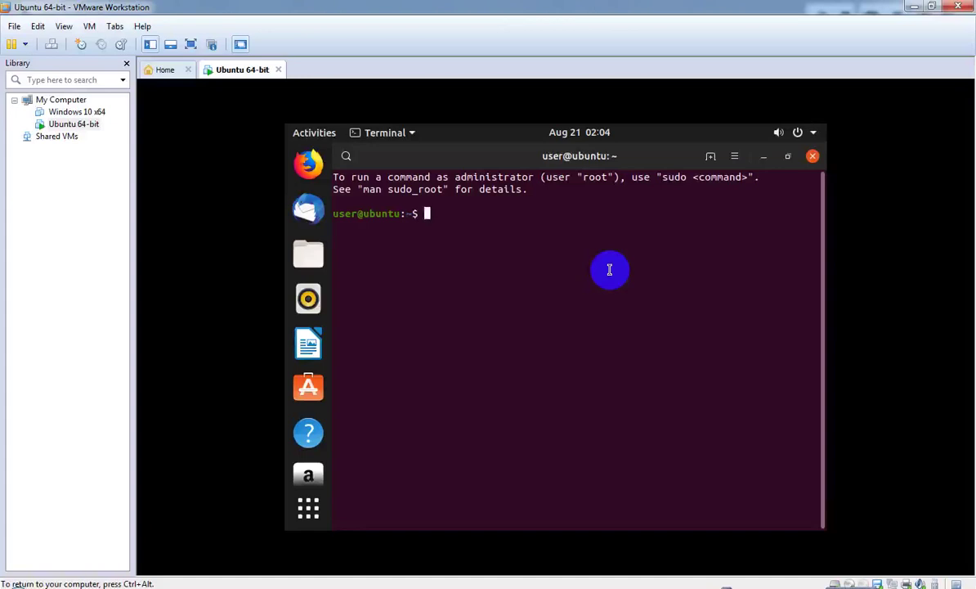
{"action": "type", "text": "whoami"}
{"action": "key", "text": "Return"}
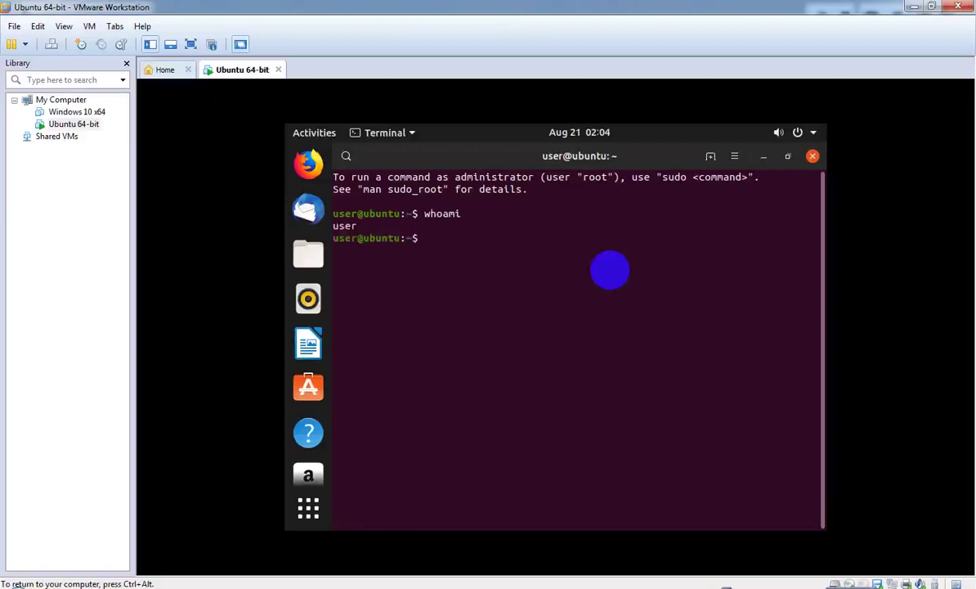
{"action": "type", "text": "root"}
{"action": "key", "text": "Return"}
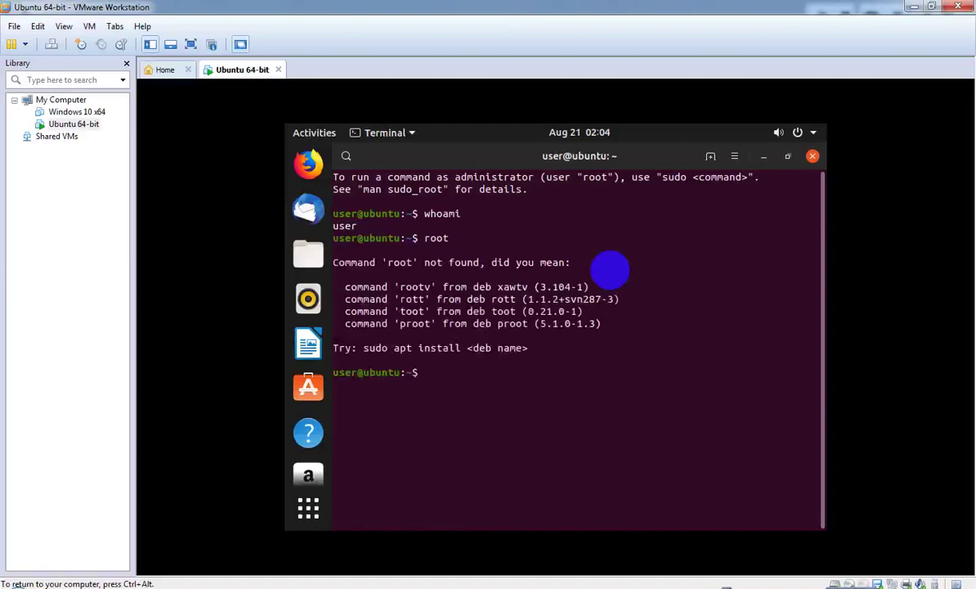
{"action": "type", "text": "exit"}
{"action": "key", "text": "Return"}
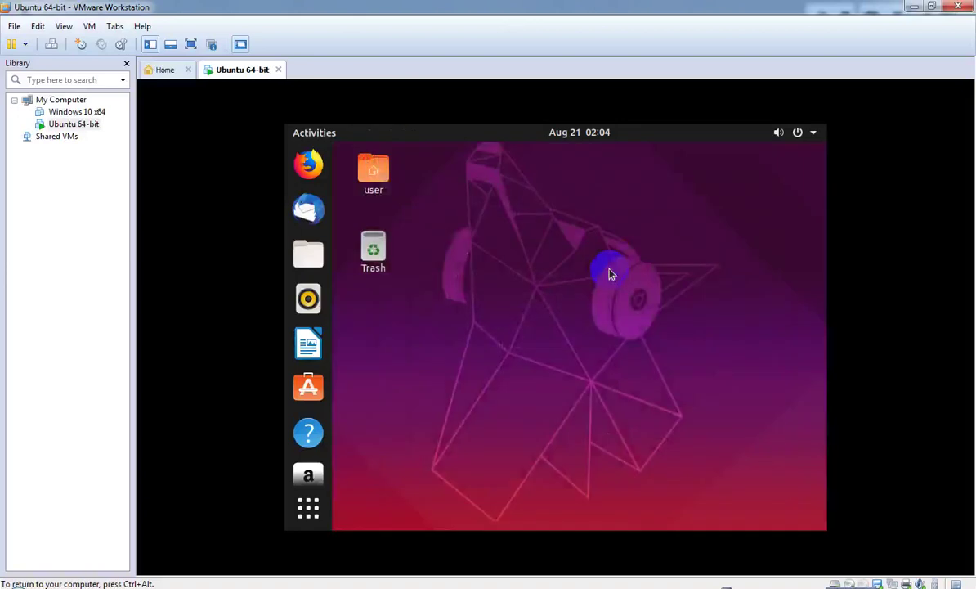
{"action": "right_click", "coordinate": [443, 280]}
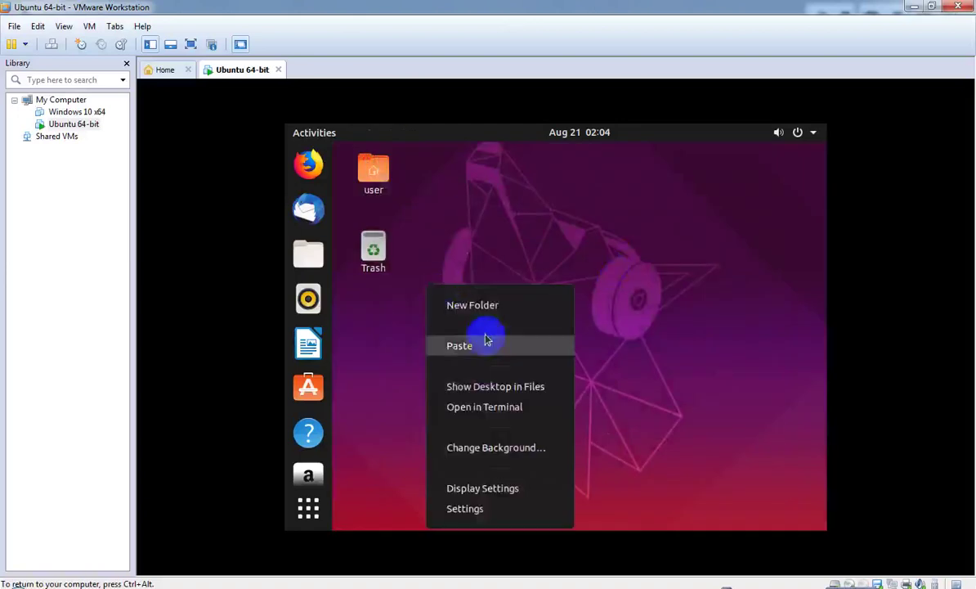
{"action": "left_click", "coordinate": [478, 259]}
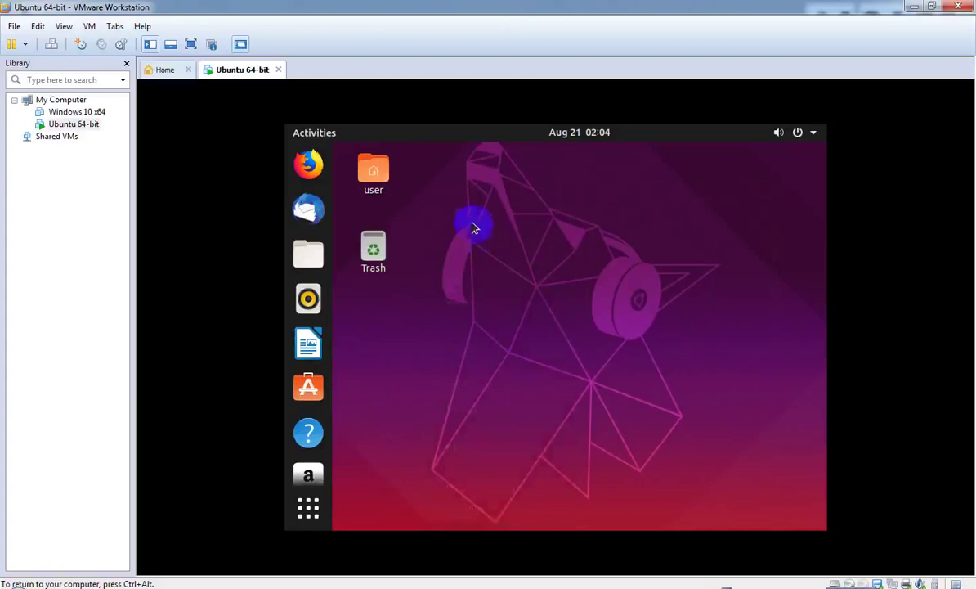
{"action": "left_click", "coordinate": [309, 507]}
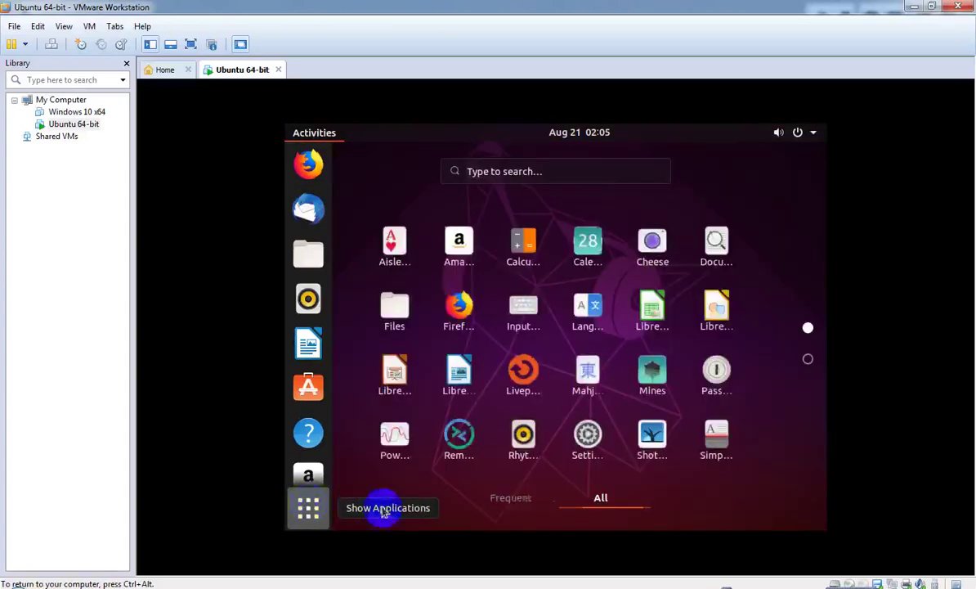
{"action": "left_click", "coordinate": [809, 363]}
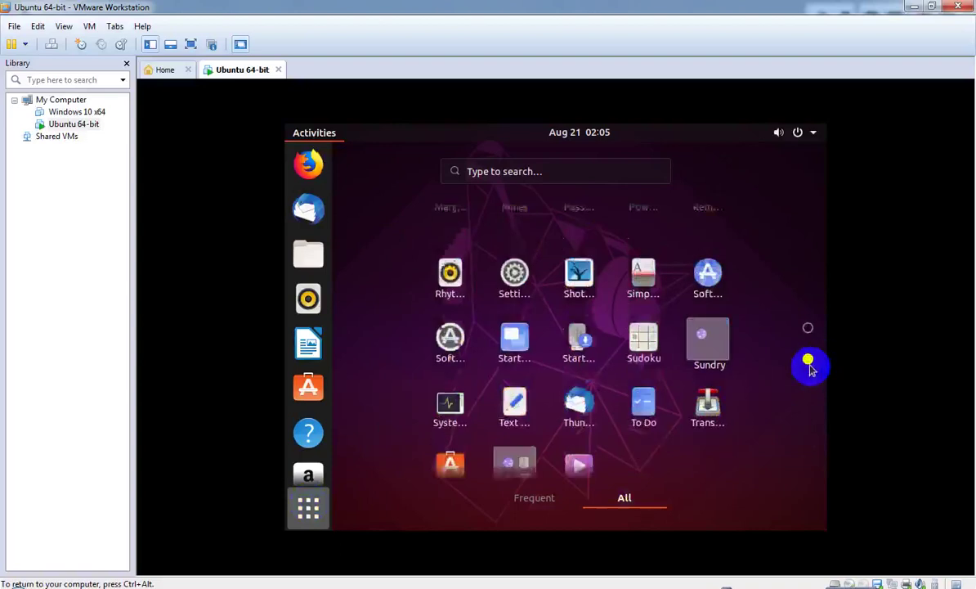
{"action": "left_click", "coordinate": [808, 328]}
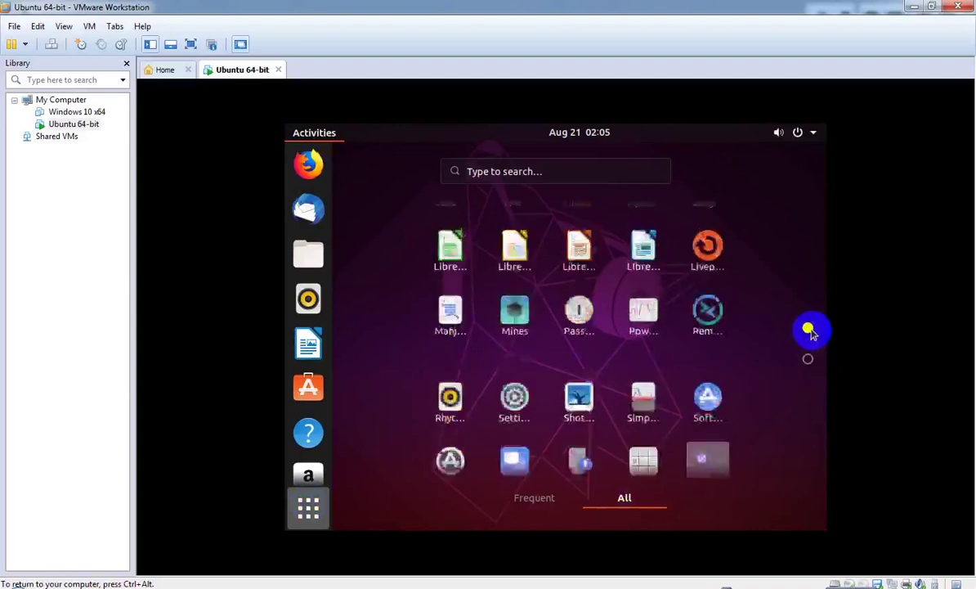
{"action": "left_click", "coordinate": [536, 497]}
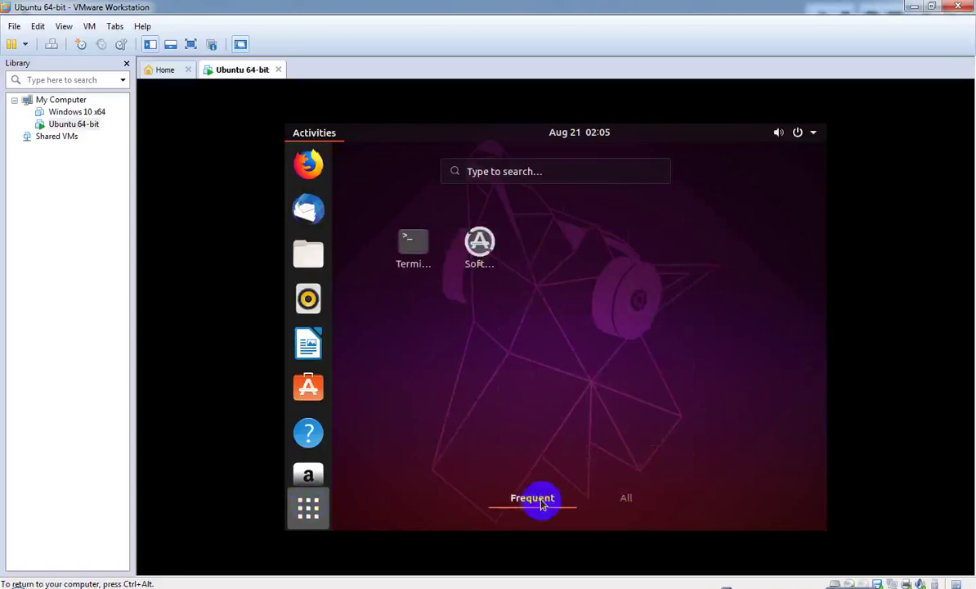
{"action": "left_click", "coordinate": [308, 507]}
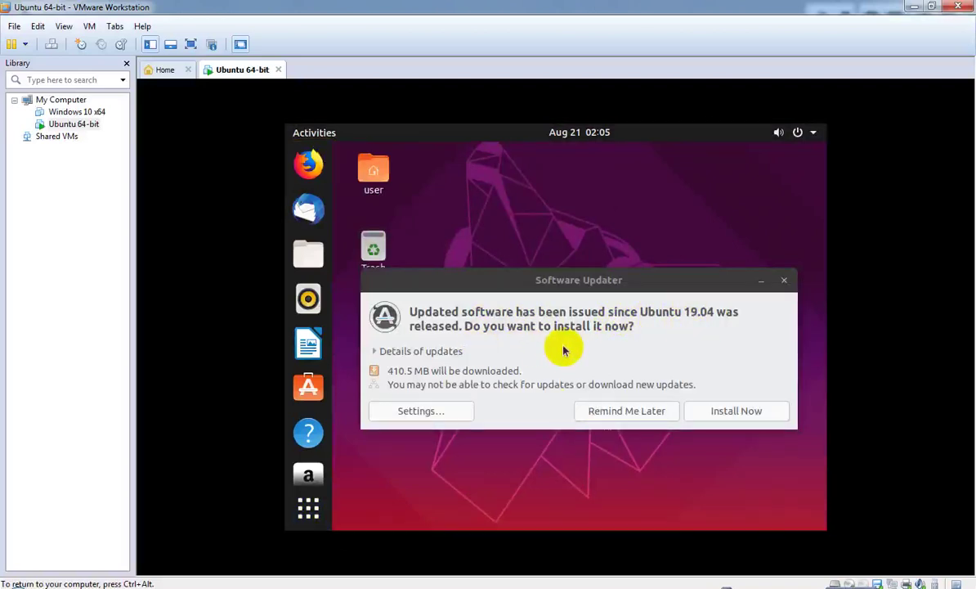
{"action": "left_click", "coordinate": [650, 409]}
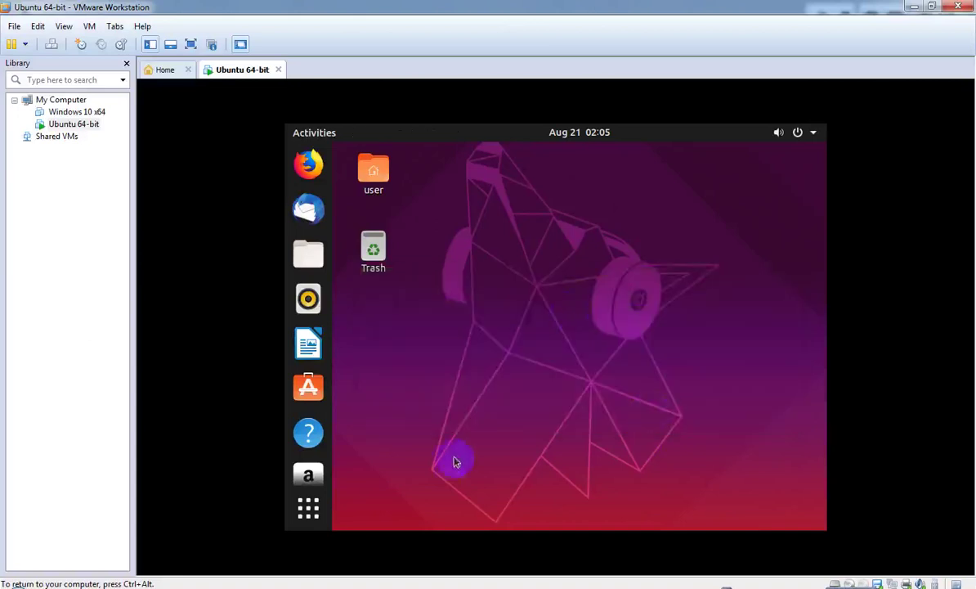
{"action": "left_click", "coordinate": [307, 523]}
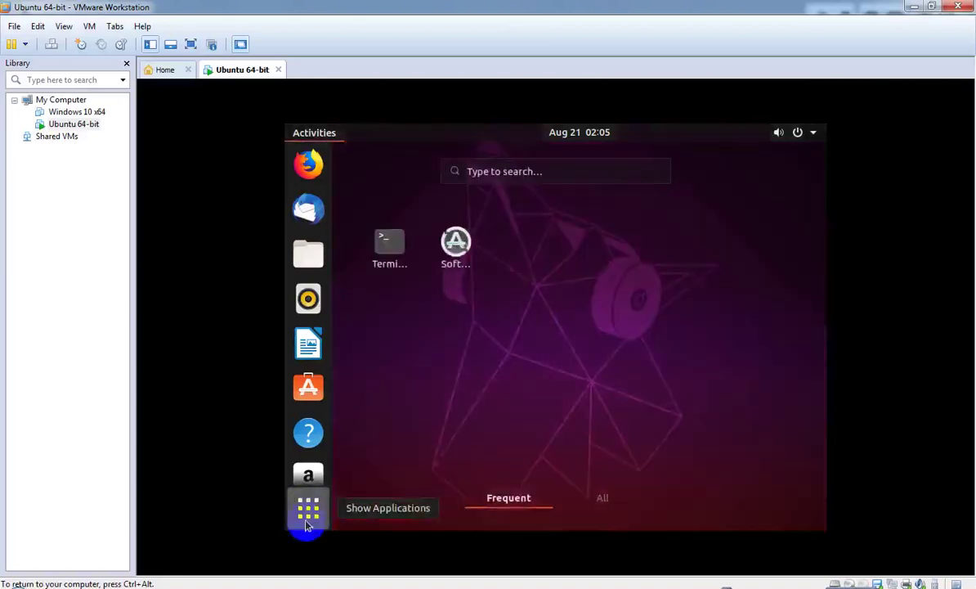
{"action": "left_click", "coordinate": [307, 524]}
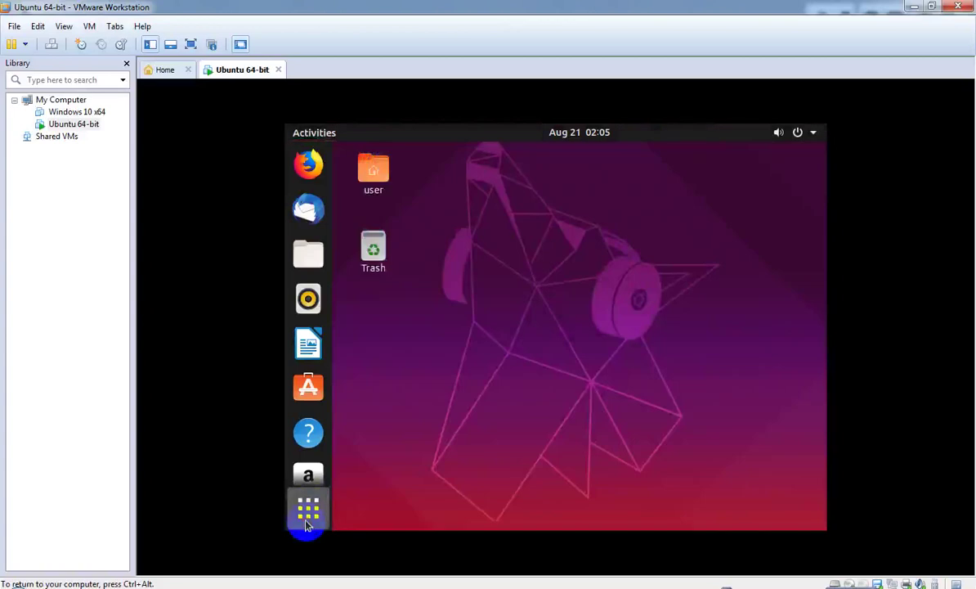
{"action": "left_click", "coordinate": [308, 524]}
{"action": "left_click_drag", "start_coordinate": [385, 257], "coordinate": [434, 422]}
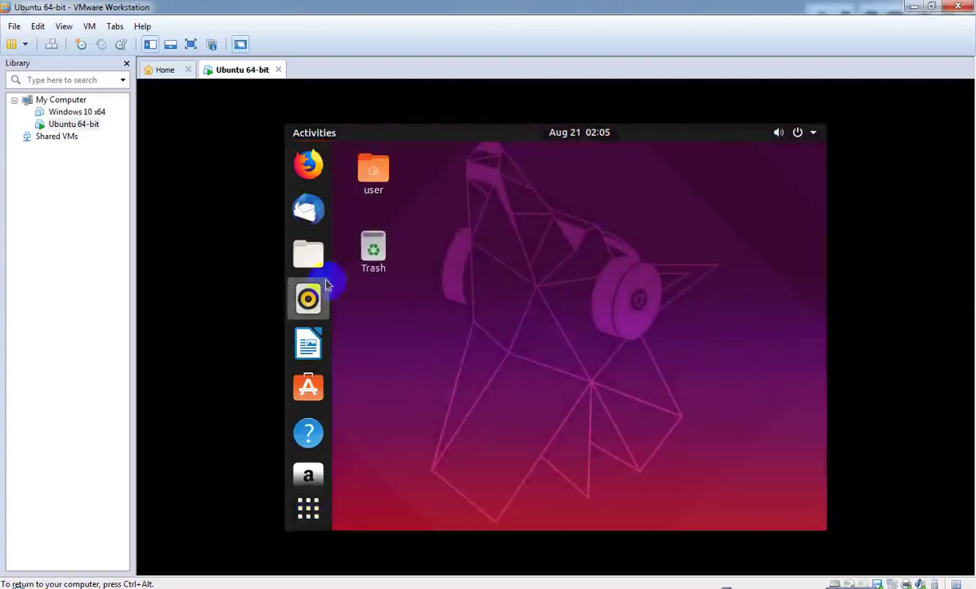
- Drag the Amazon dock launcher above Help, closing the Files, Help and Ubuntu Software windows
{"action": "left_click", "coordinate": [322, 259]}
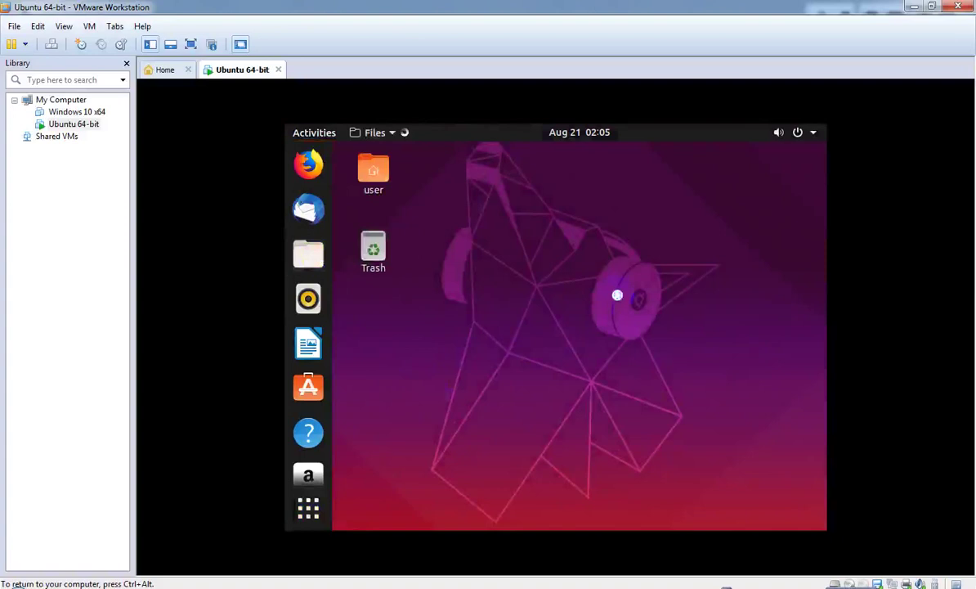
{"action": "left_click", "coordinate": [617, 292]}
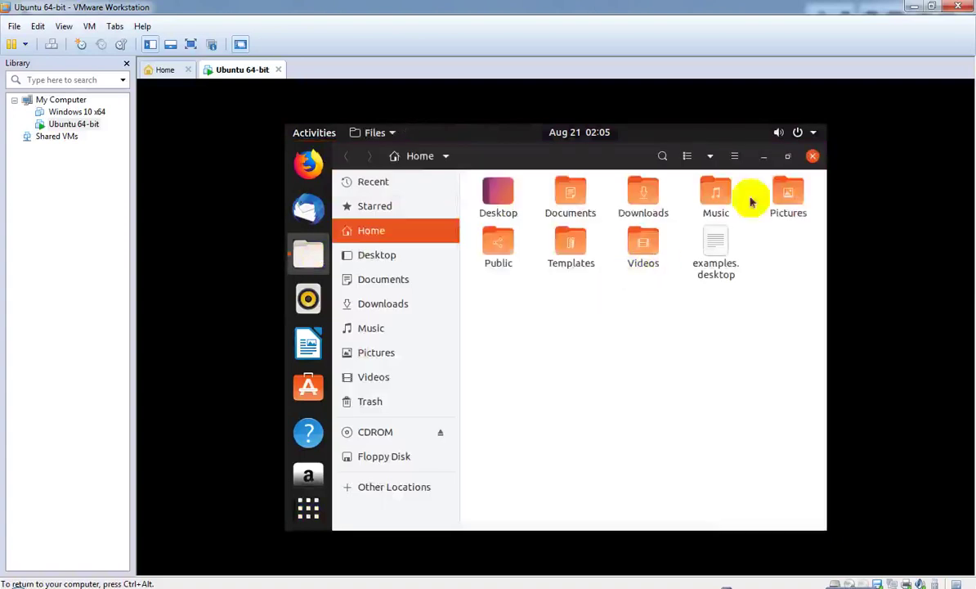
{"action": "left_click", "coordinate": [811, 131]}
{"action": "left_click", "coordinate": [812, 155]}
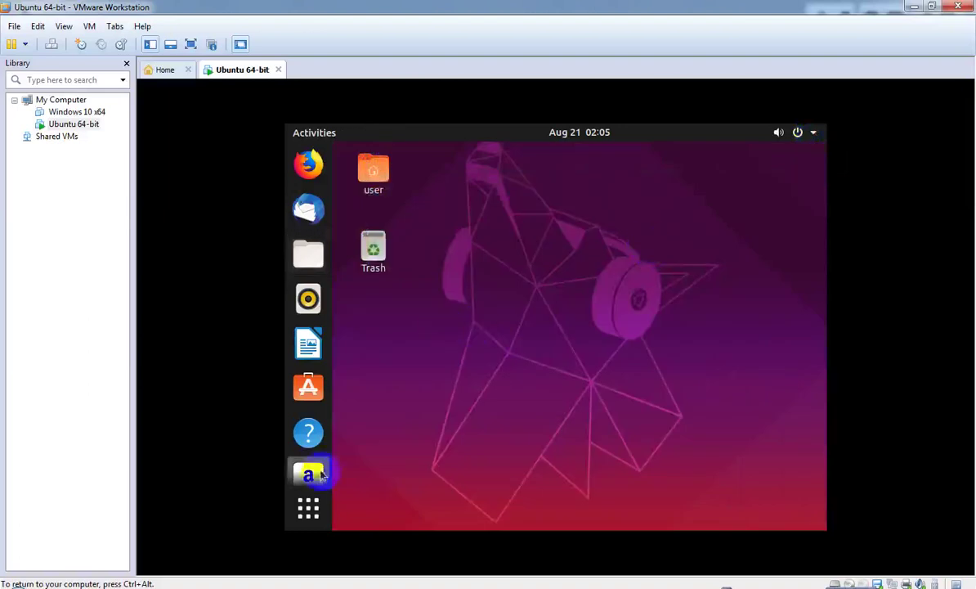
{"action": "left_click_drag", "start_coordinate": [329, 466], "coordinate": [308, 431]}
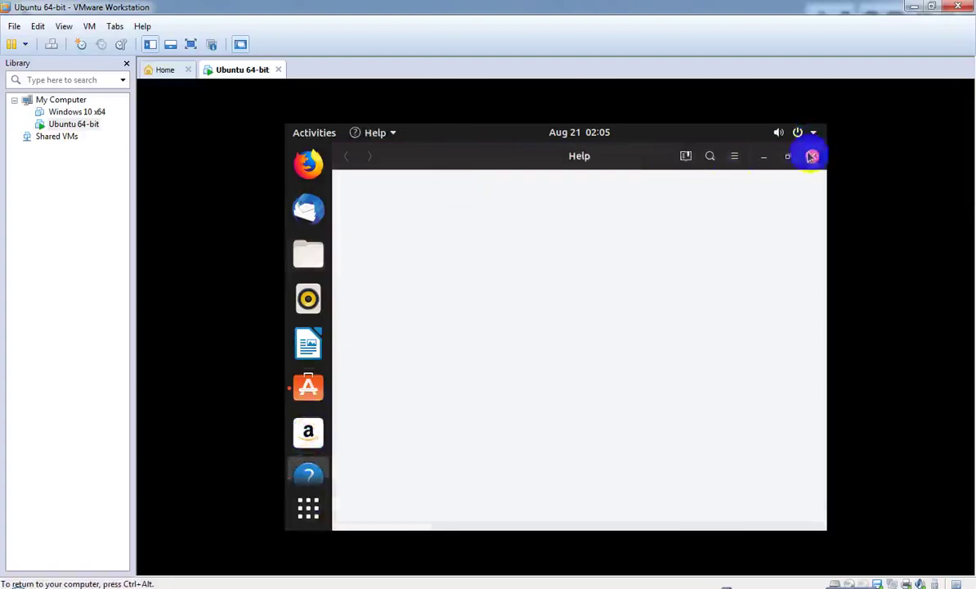
{"action": "left_click", "coordinate": [812, 156]}
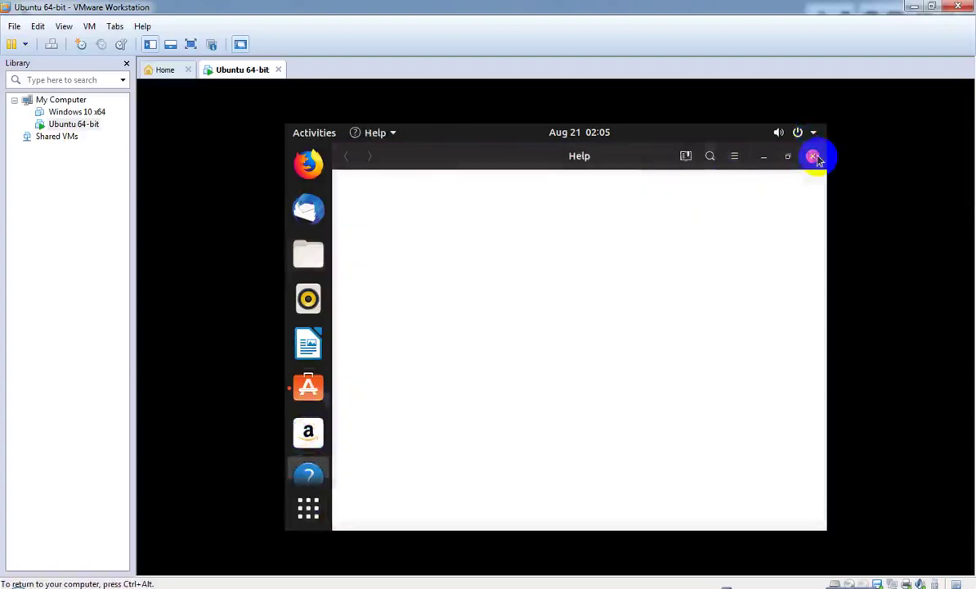
{"action": "left_click", "coordinate": [814, 157]}
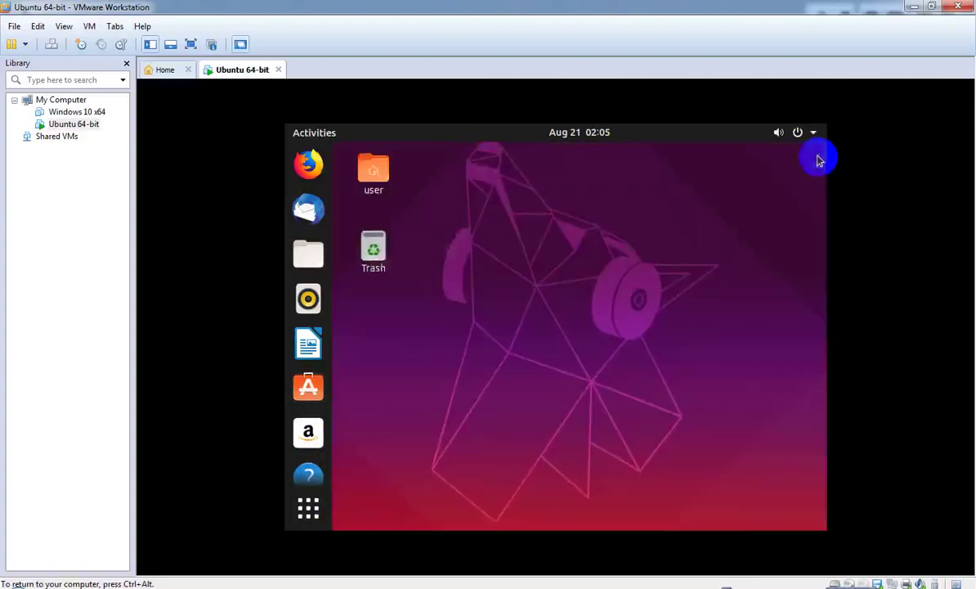
- Open and close the desktop home folder, then show and hide the calendar and notifications panel
{"action": "left_click", "coordinate": [375, 171]}
{"action": "double_click", "coordinate": [390, 177]}
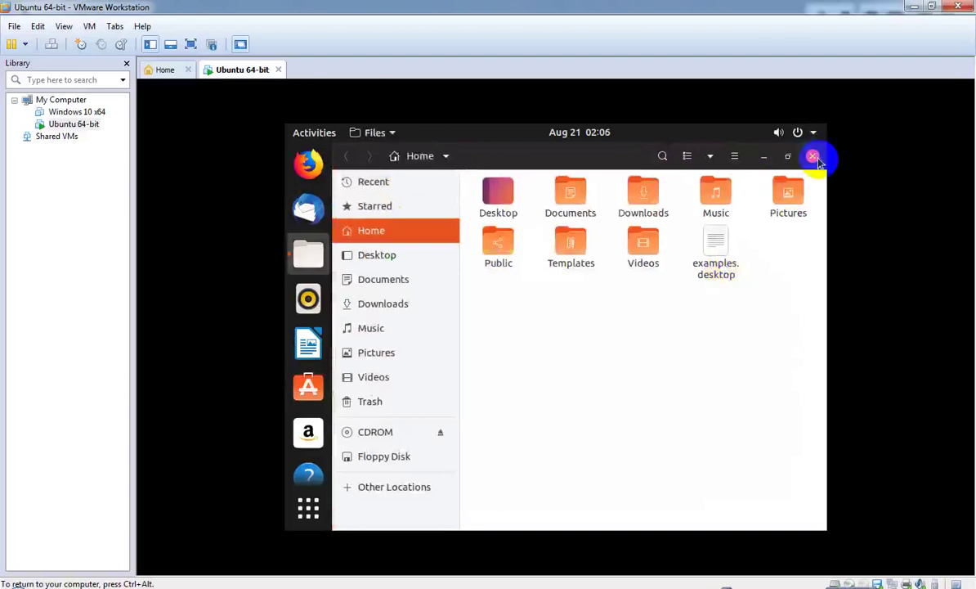
{"action": "left_click", "coordinate": [814, 156]}
{"action": "left_click", "coordinate": [470, 268]}
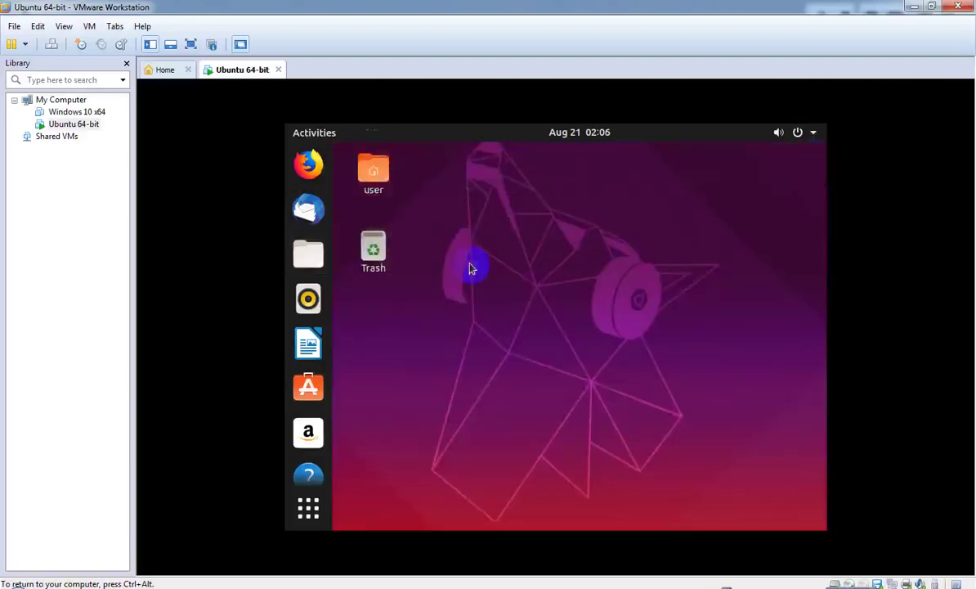
{"action": "left_click", "coordinate": [585, 135]}
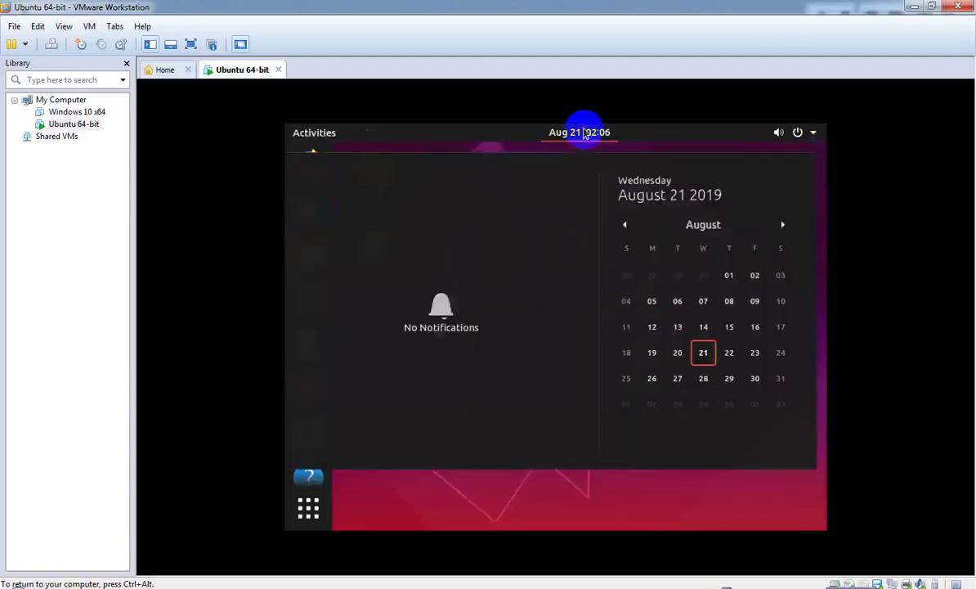
{"action": "left_click", "coordinate": [585, 134]}
- Bring Firefox forward from Activities and quit it, confirming Close Tabs for both Server Not Found tabs
{"action": "right_click", "coordinate": [505, 238]}
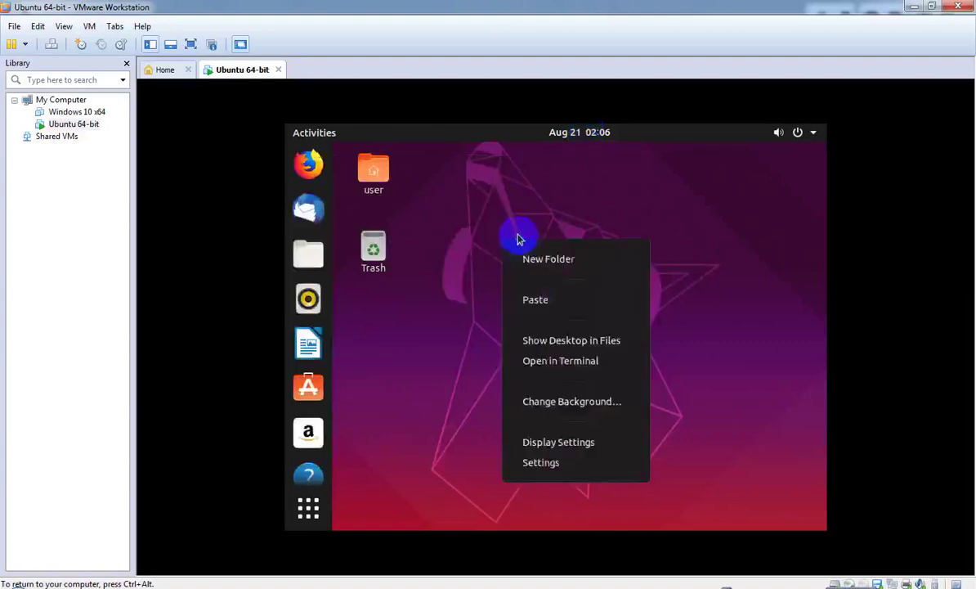
{"action": "left_click", "coordinate": [503, 203]}
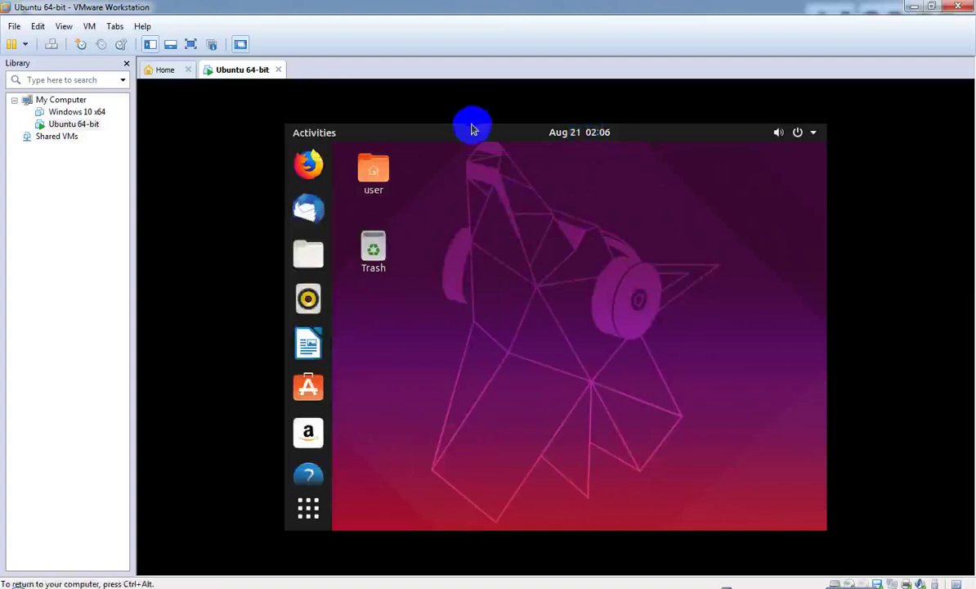
{"action": "left_click", "coordinate": [309, 136]}
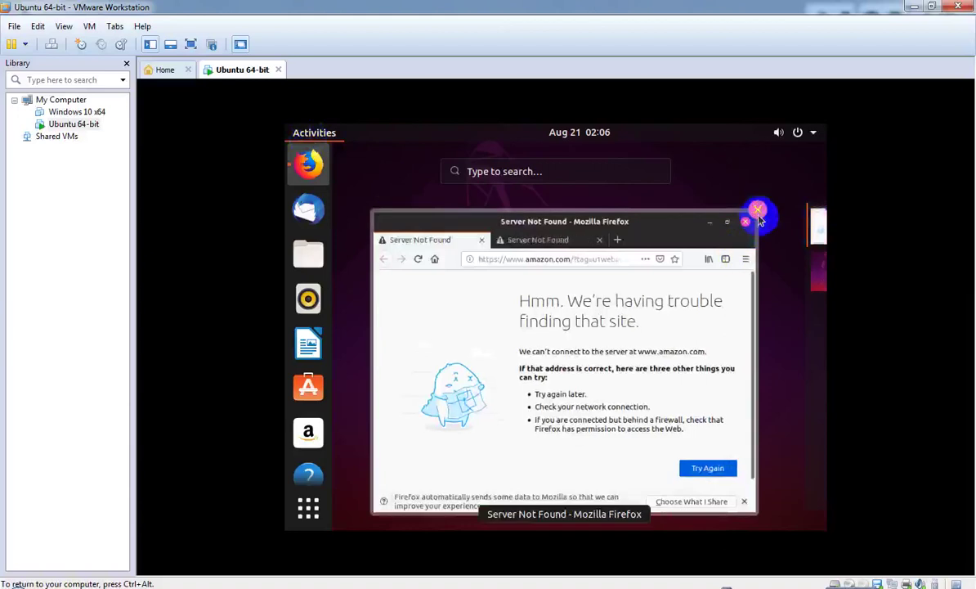
{"action": "left_click", "coordinate": [753, 214]}
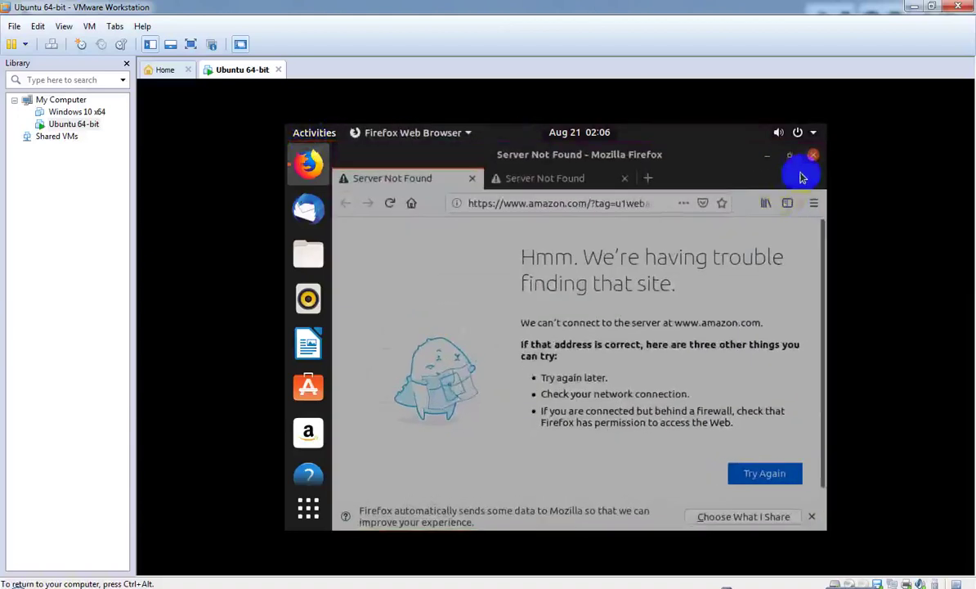
{"action": "left_click", "coordinate": [813, 155]}
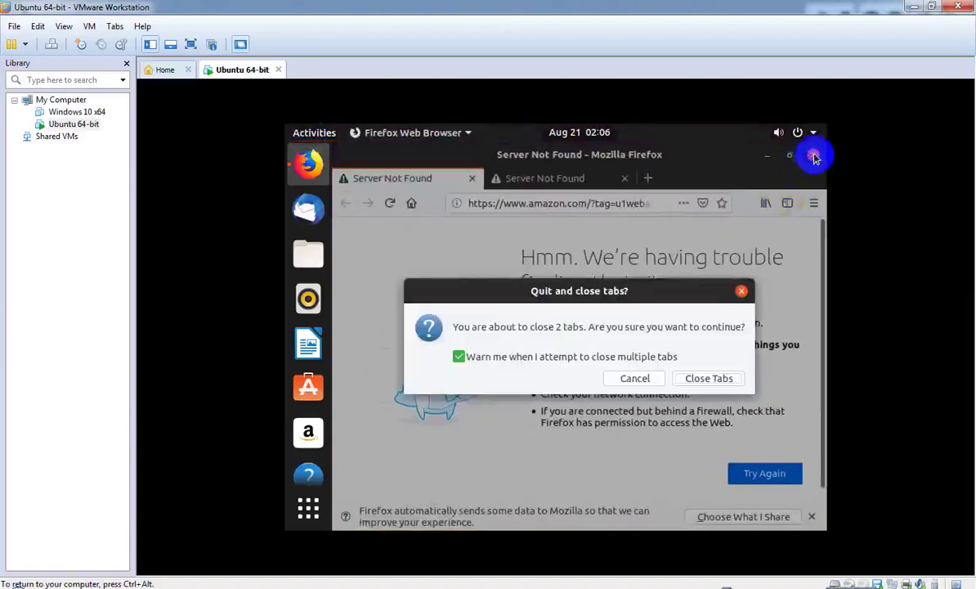
{"action": "left_click", "coordinate": [705, 383]}
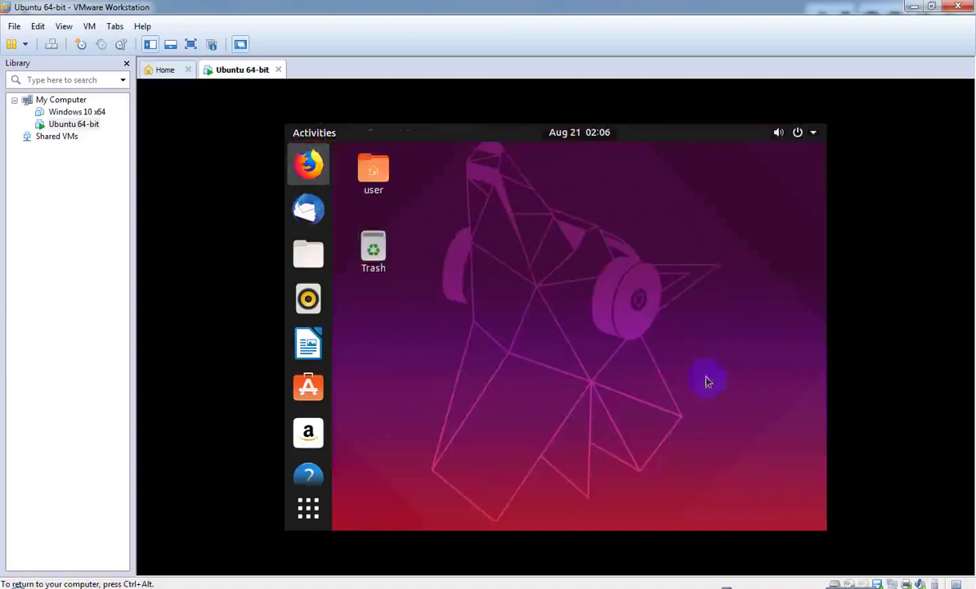
- Raise the Ubuntu guest's volume slider to maximum in the system menu
{"action": "left_click", "coordinate": [801, 133]}
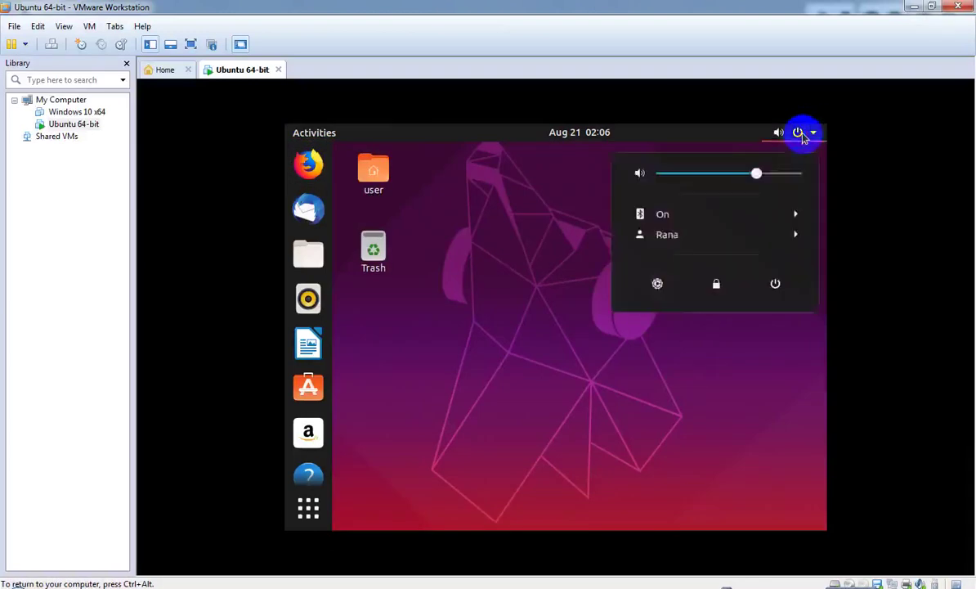
{"action": "left_click_drag", "start_coordinate": [756, 173], "coordinate": [802, 173]}
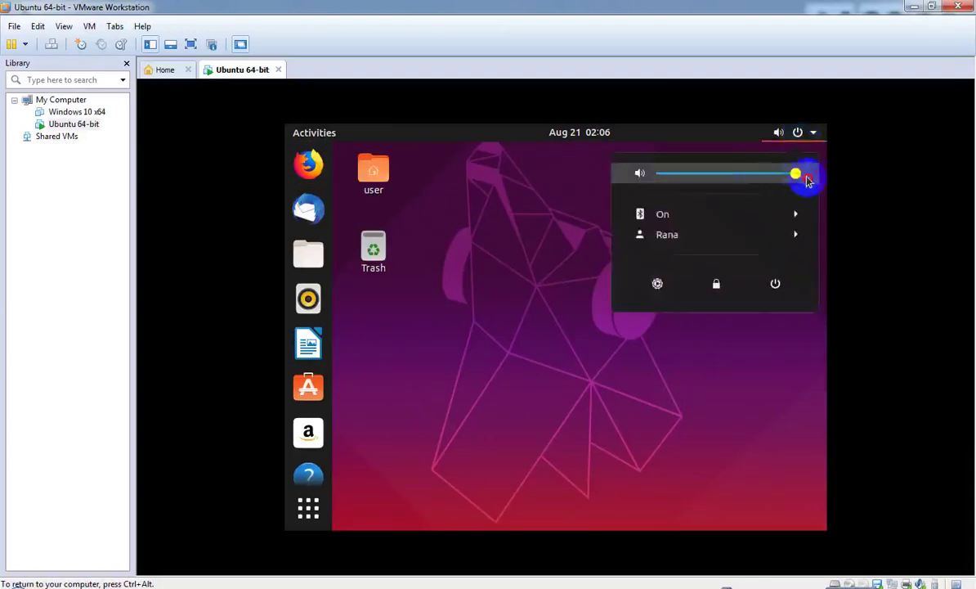
{"action": "left_click", "coordinate": [772, 337]}
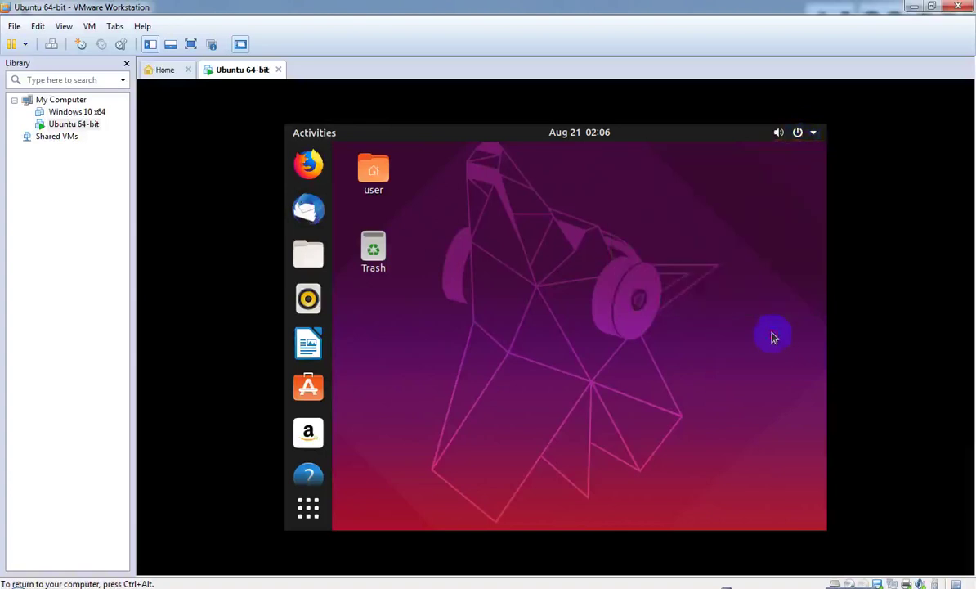
- Choose Power Off from the system menu to bring up the shutdown confirmation
{"action": "left_click", "coordinate": [801, 136]}
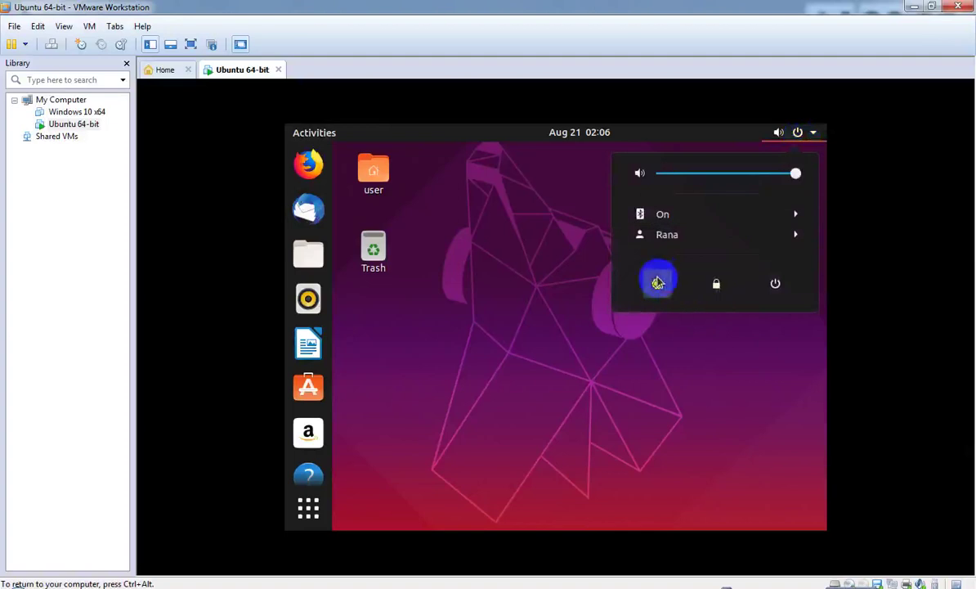
{"action": "left_click", "coordinate": [712, 242]}
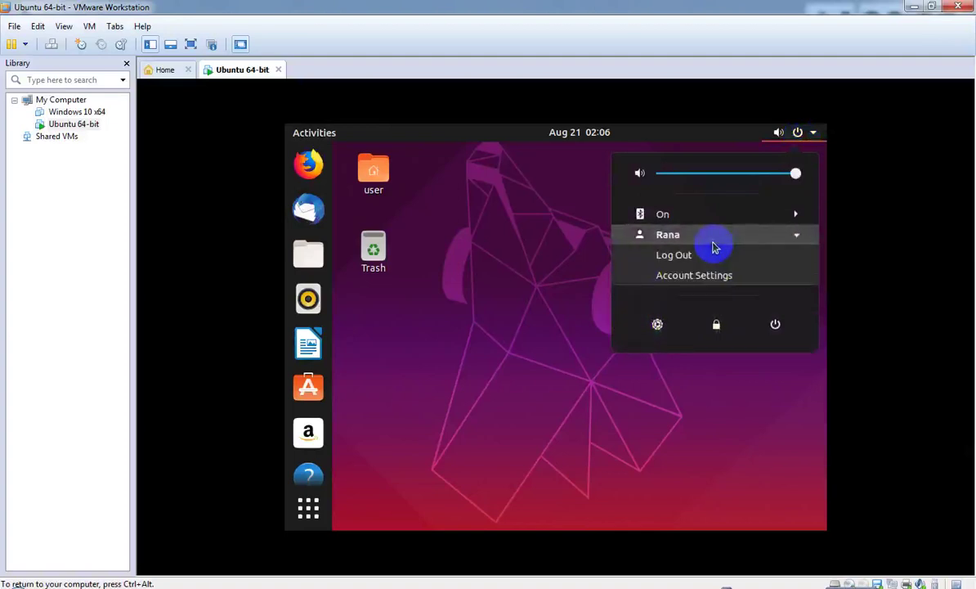
{"action": "left_click", "coordinate": [776, 327]}
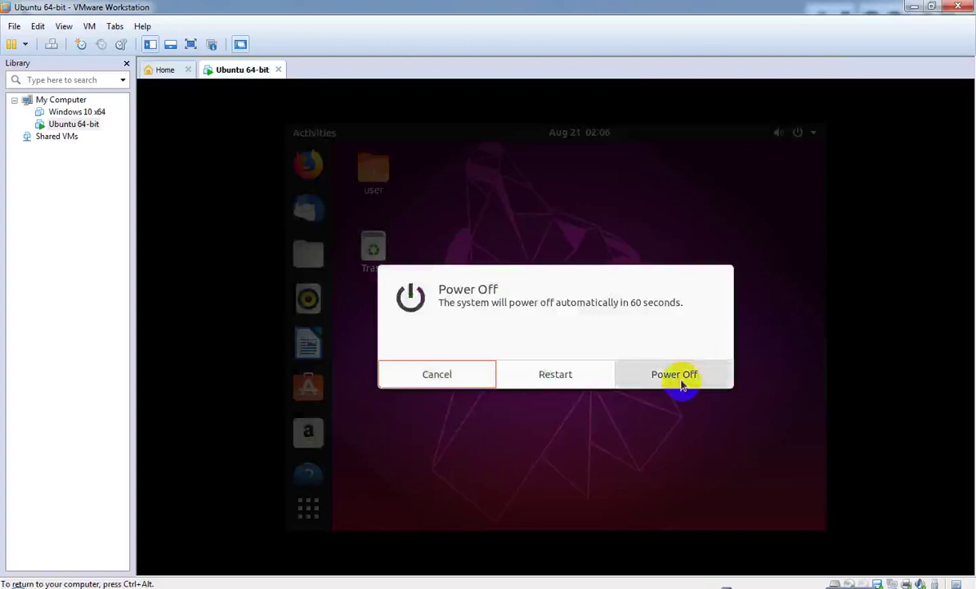
- Confirm Power Off and, once the guest shuts down, release input to the host with Ctrl+Alt
{"action": "left_click", "coordinate": [679, 377]}
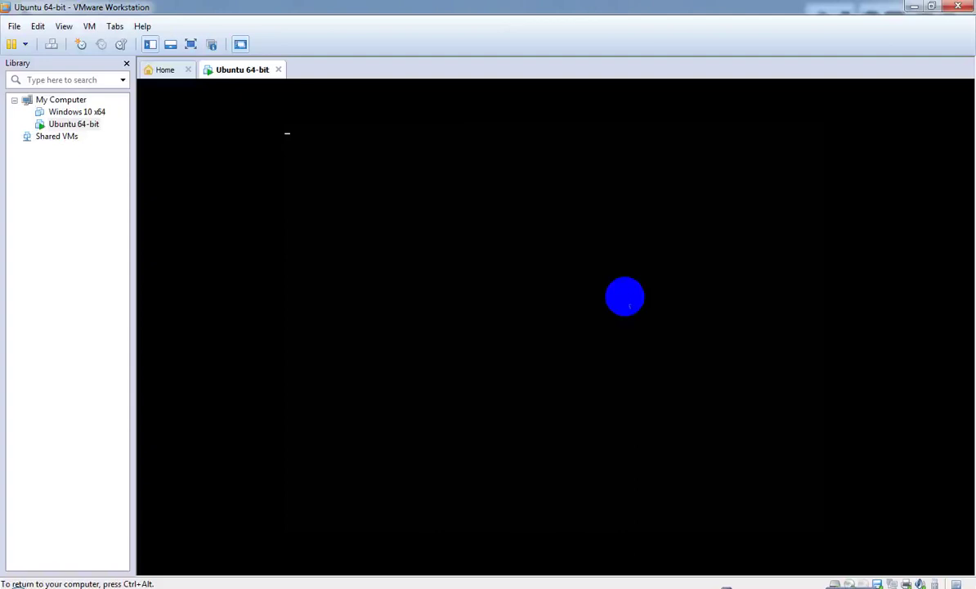
{"action": "key", "text": "ctrl+alt"}
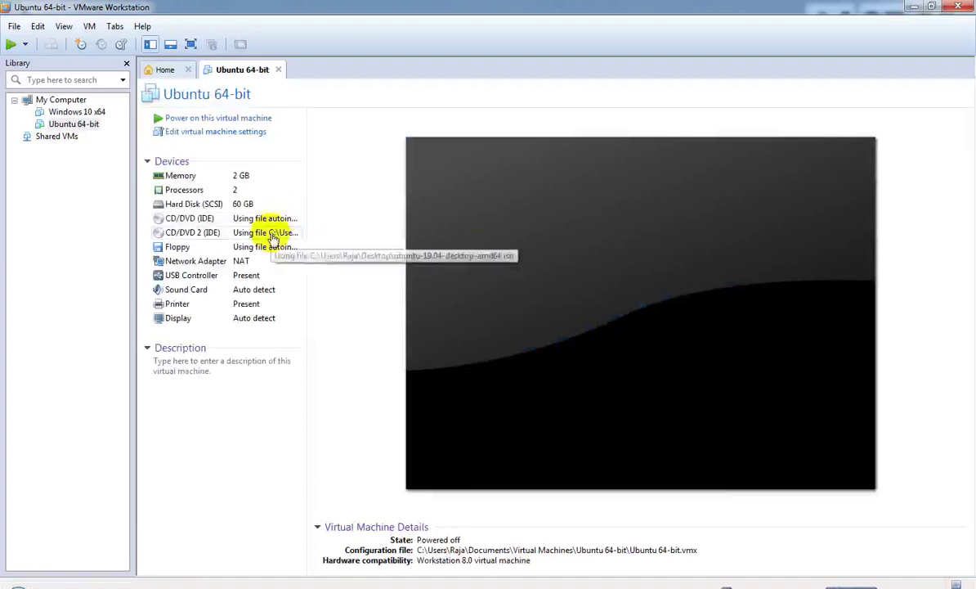
- Review the Ubuntu 64-bit hardware settings, cancel unchanged, then close the VM tab and VMware Workstation
{"action": "left_click", "coordinate": [239, 136]}
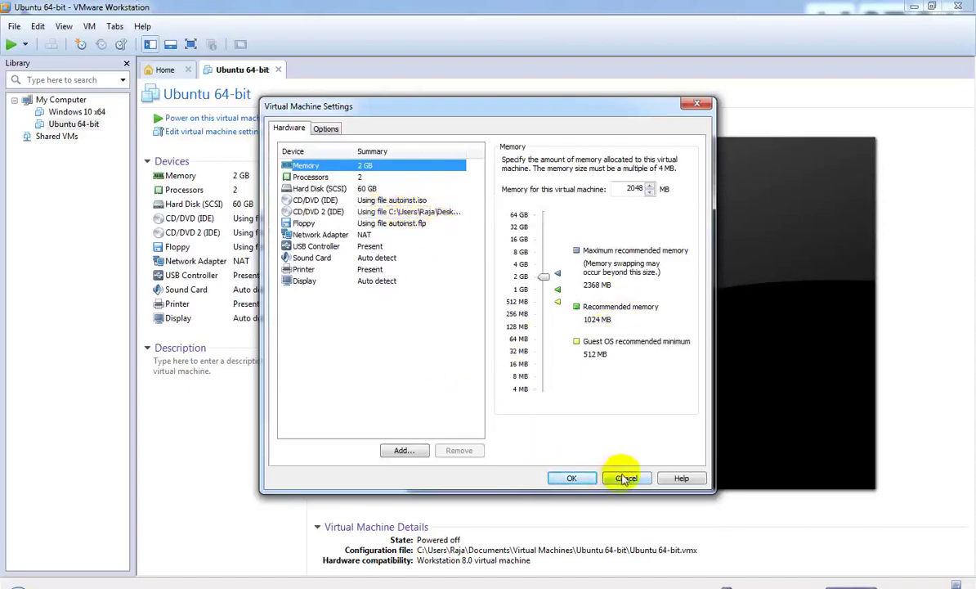
{"action": "left_click", "coordinate": [627, 478]}
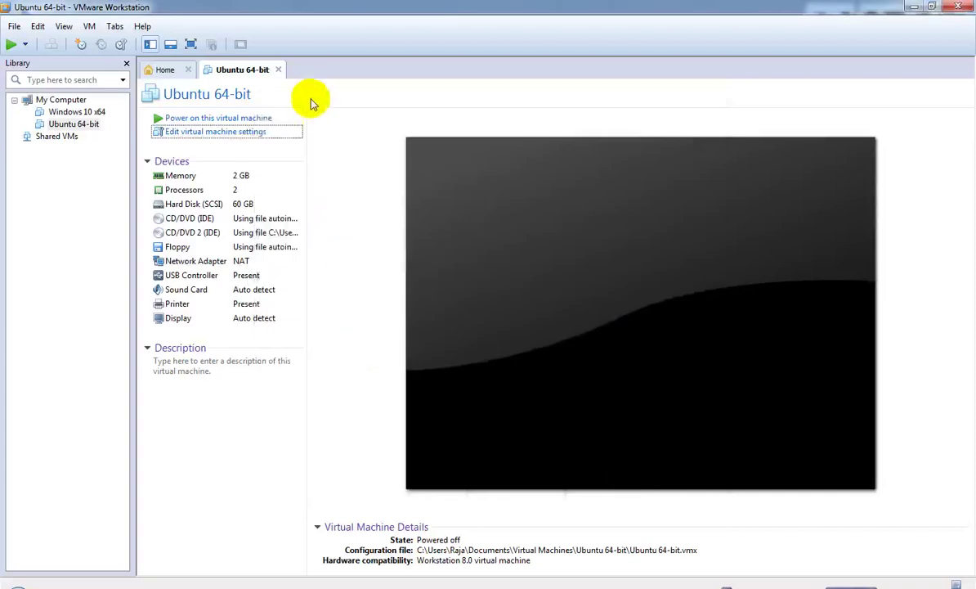
{"action": "left_click", "coordinate": [962, 10]}
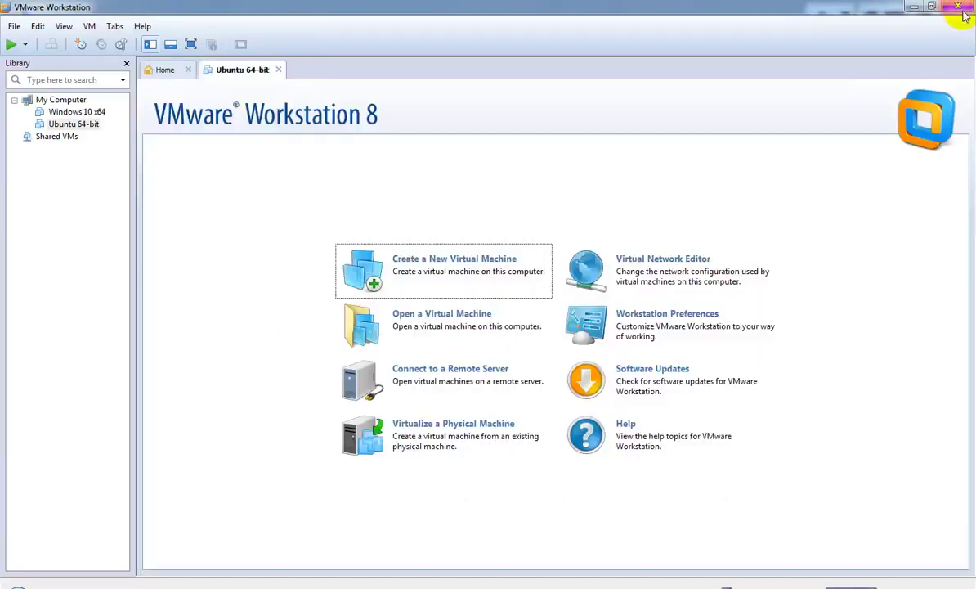
{"action": "left_click", "coordinate": [958, 7]}
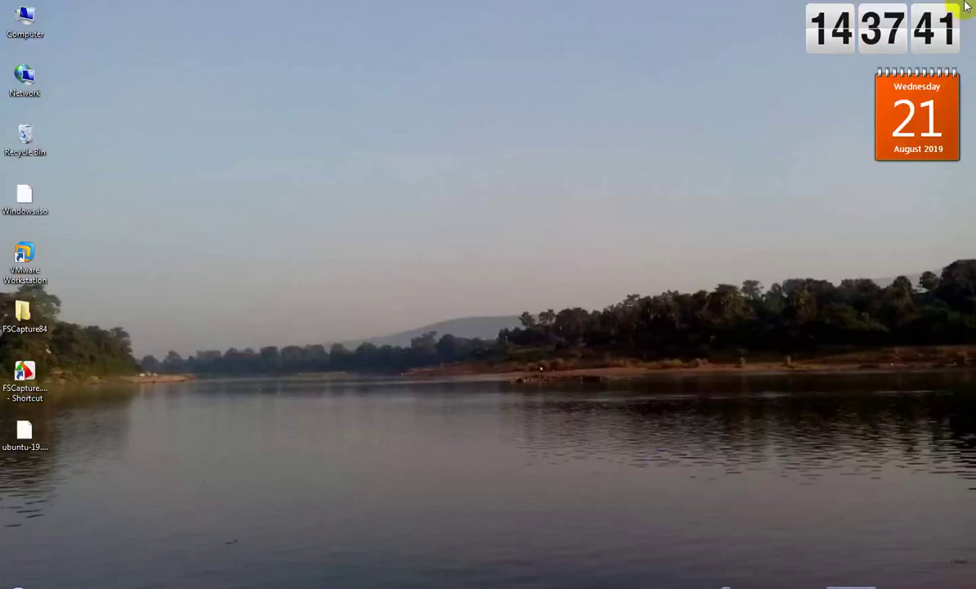